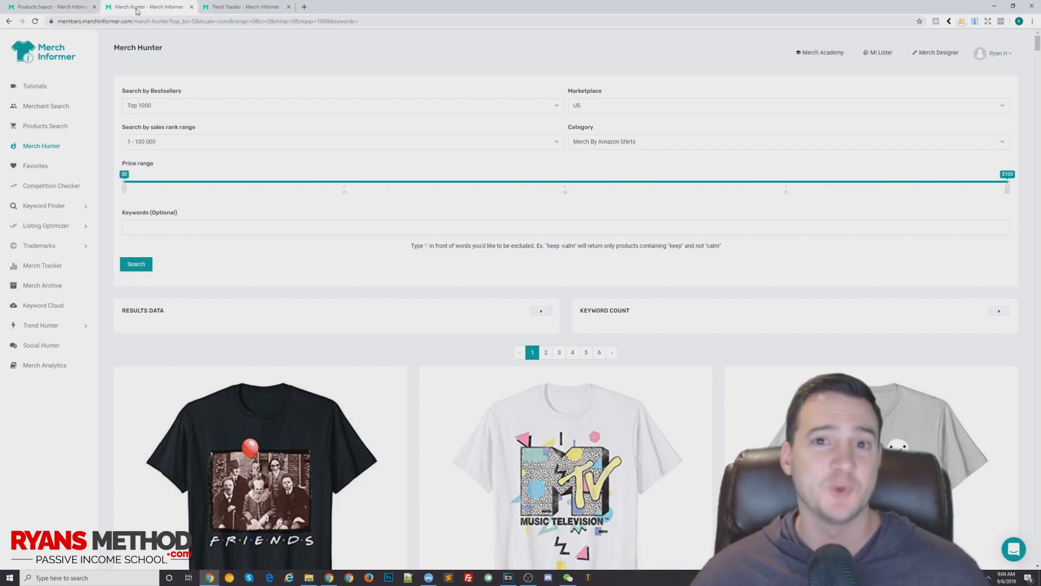
# Keep Top 1000 bestsellers, set the sales rank range to 100 000 - above, and search again.
pyautogui.click(181, 105)
pyautogui.click(186, 105)
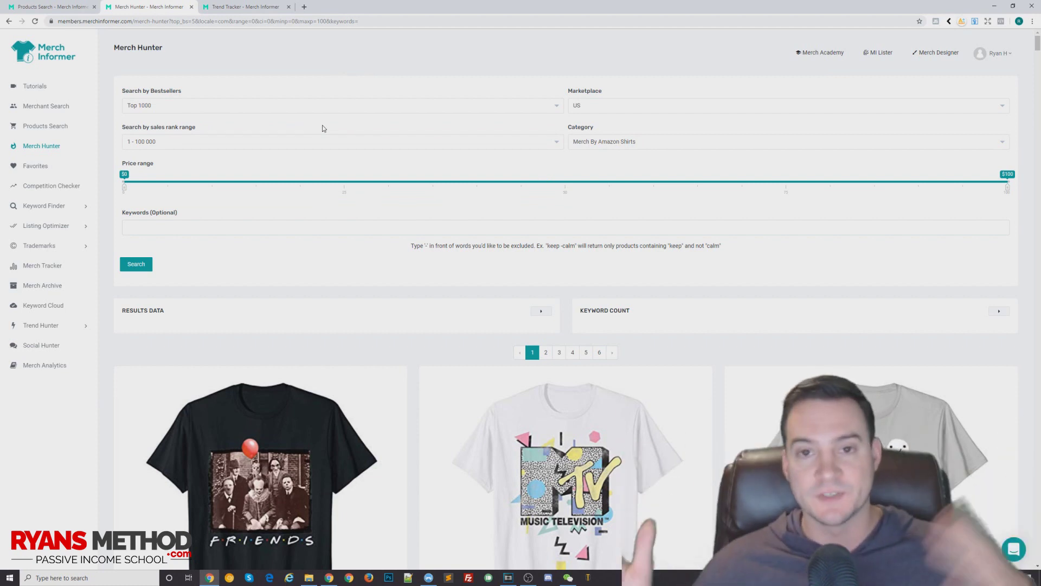
pyautogui.click(220, 142)
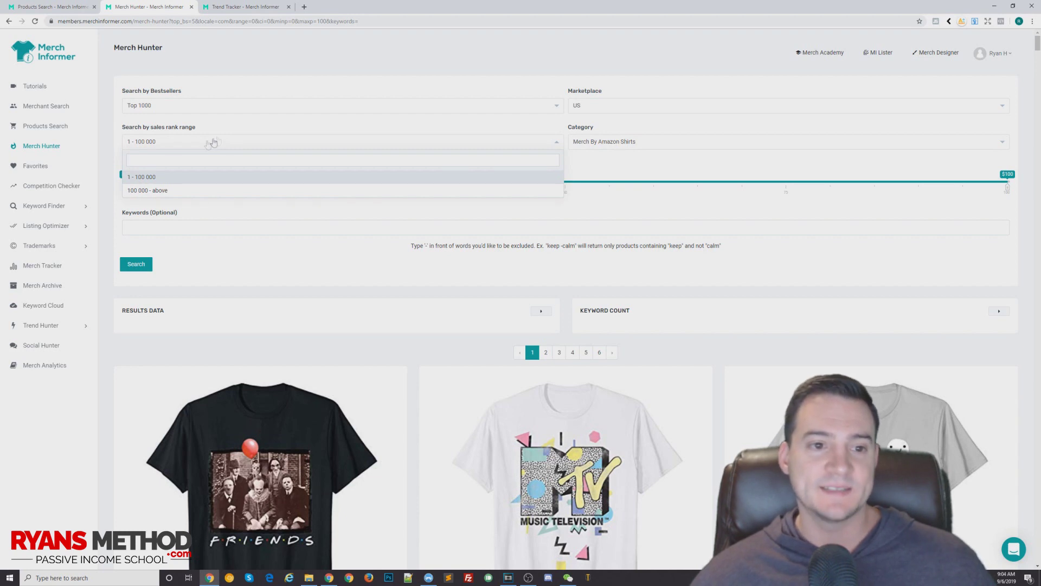
pyautogui.click(153, 191)
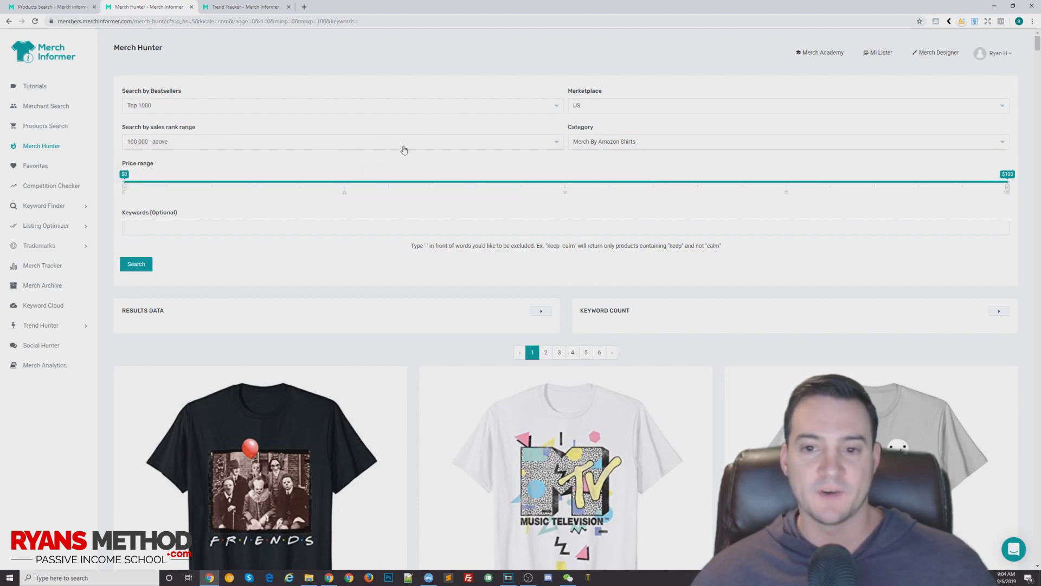
pyautogui.scroll(-3, 465, 212)
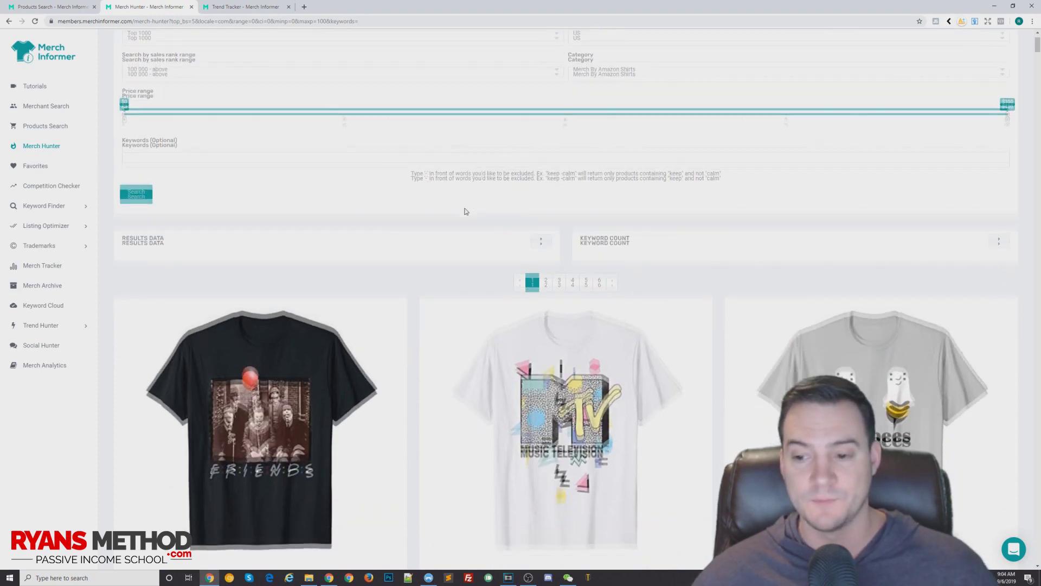
pyautogui.scroll(-3, 465, 211)
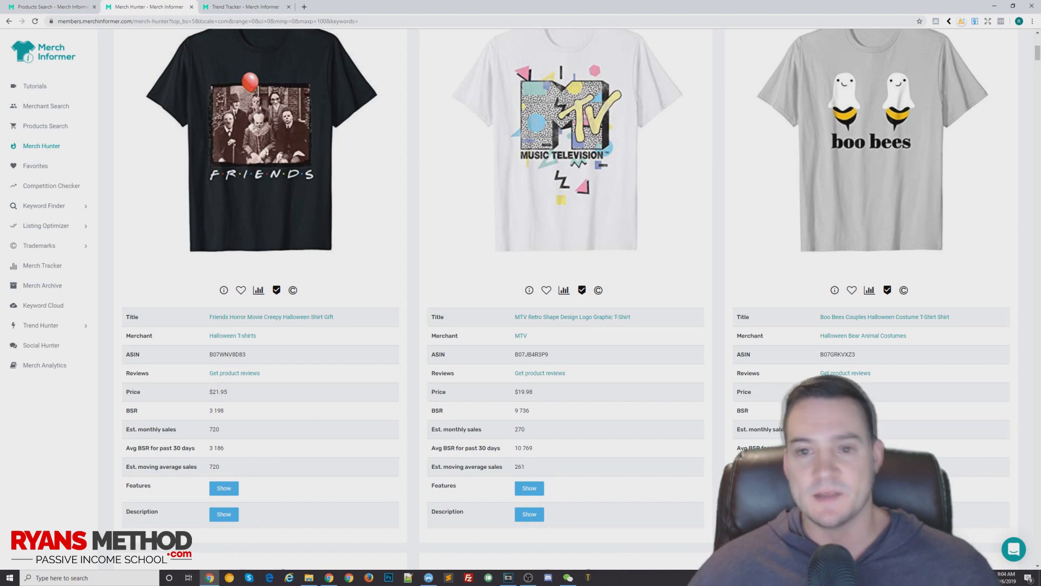
pyautogui.scroll(-5, 581, 156)
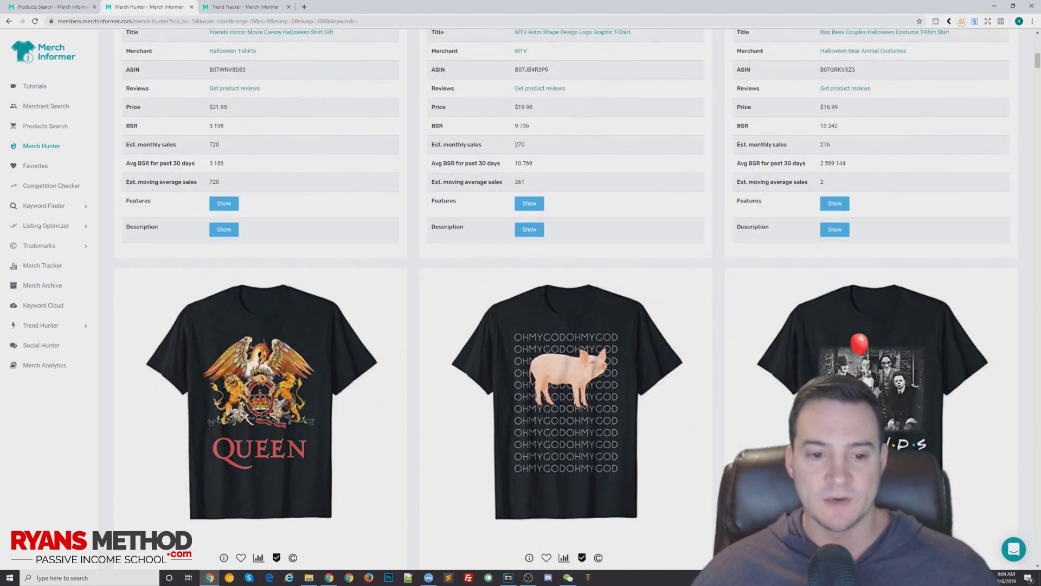
pyautogui.scroll(-3, 283, 350)
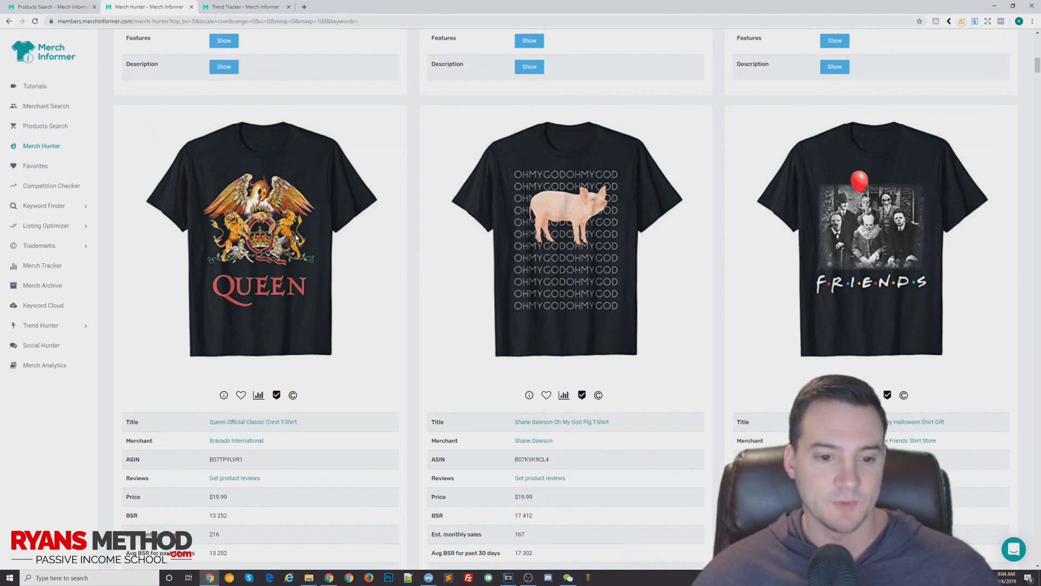
pyautogui.scroll(15, 593, 233)
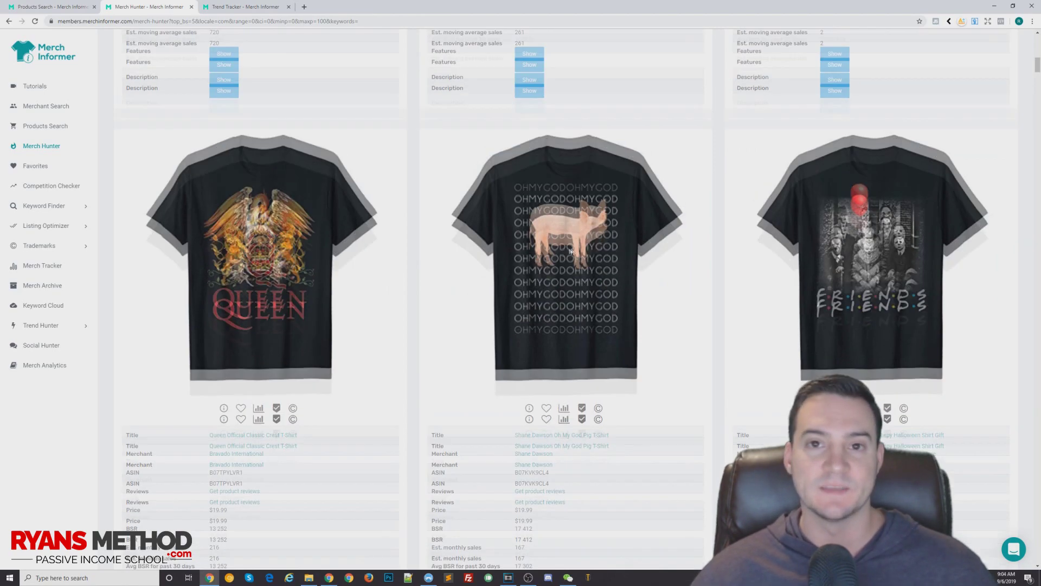
pyautogui.scroll(2, 585, 289)
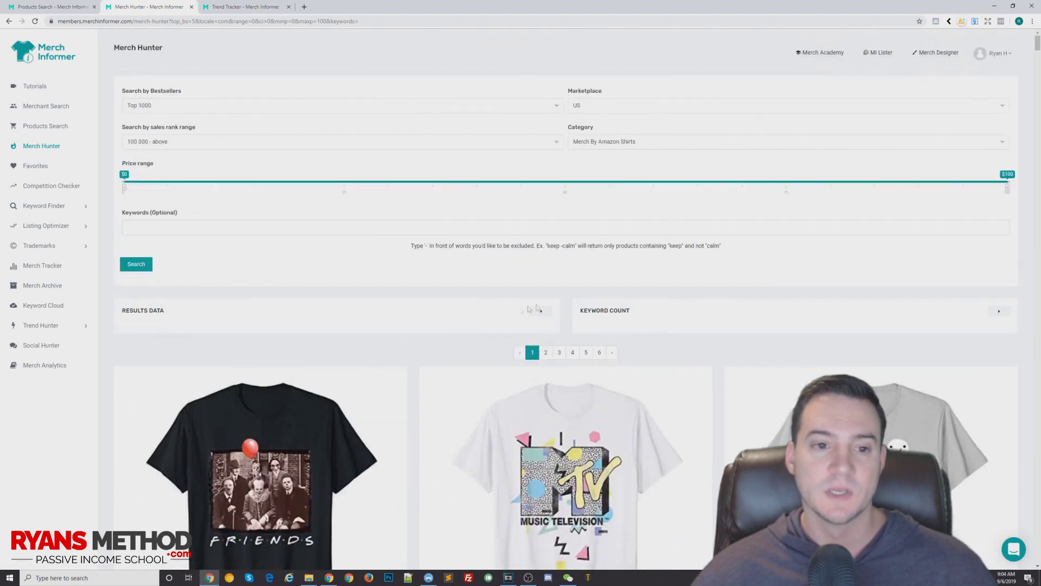
pyautogui.click(129, 264)
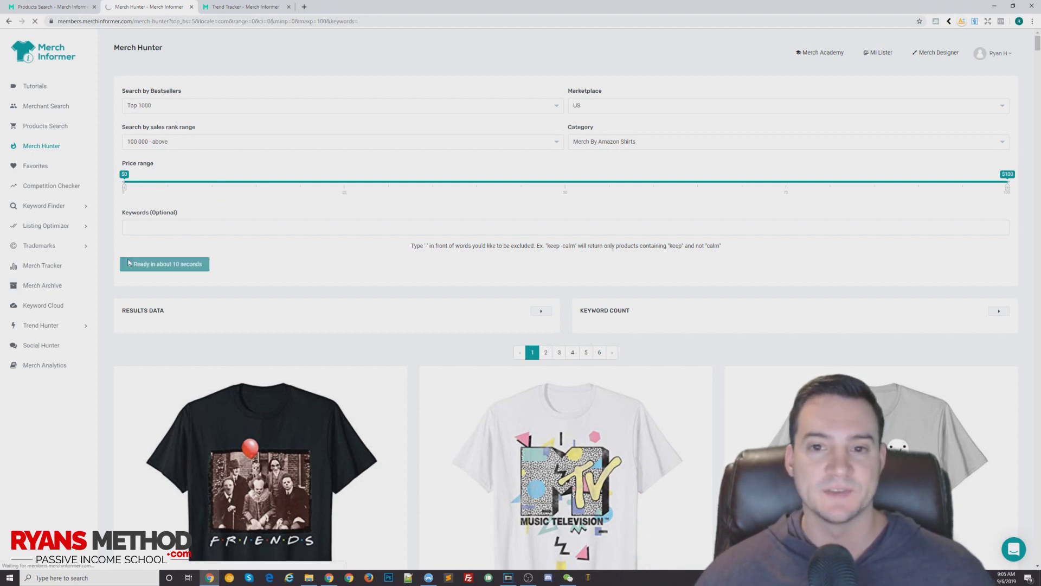
# Skim the new results and confirm filters remain Top 1000, US marketplace, and ranks 100 000 - above.
pyautogui.scroll(-5, 116, 282)
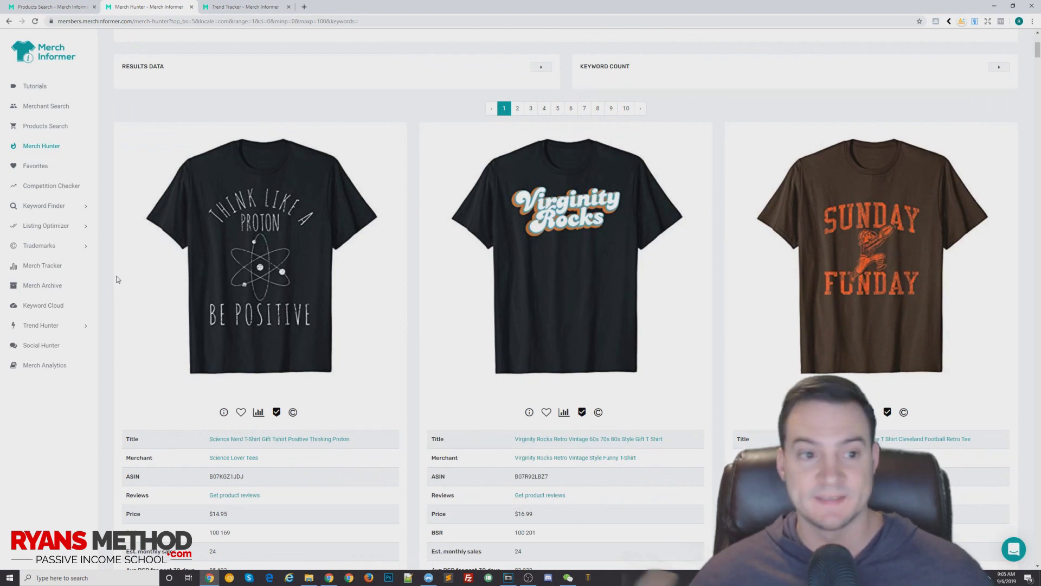
pyautogui.scroll(-3, 118, 279)
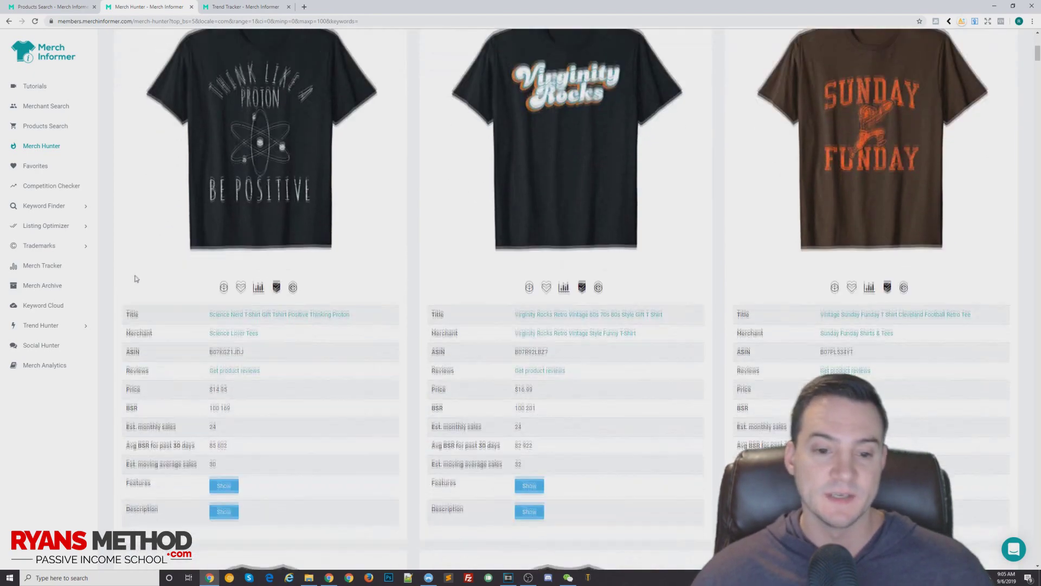
pyautogui.scroll(6, 143, 82)
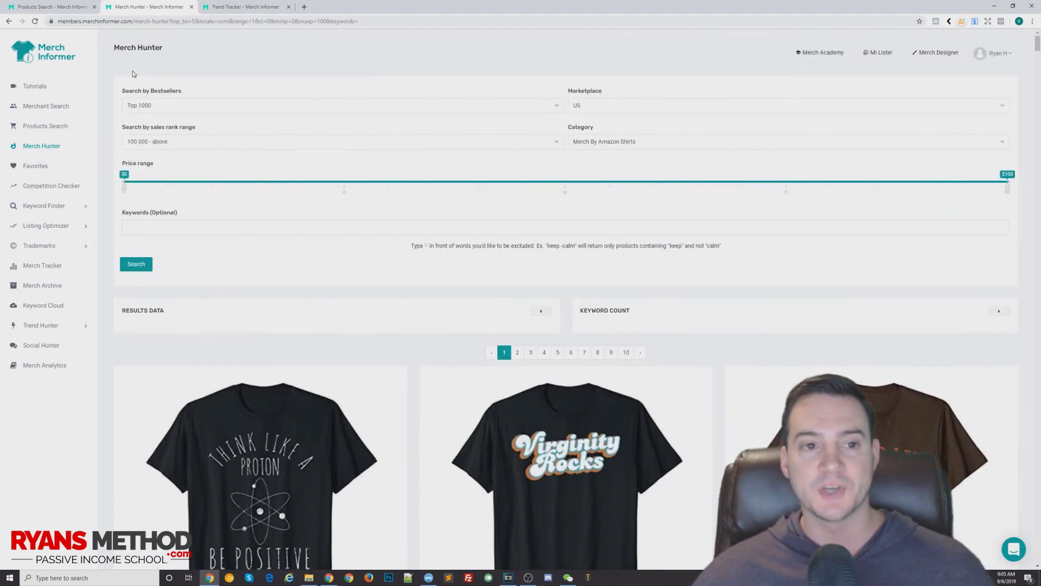
pyautogui.click(158, 108)
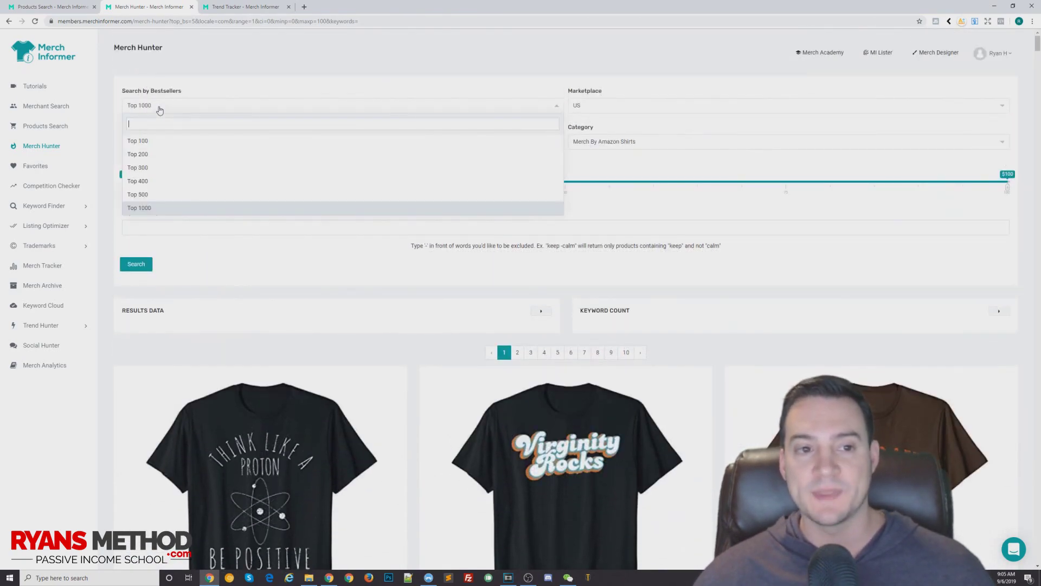
pyautogui.click(171, 209)
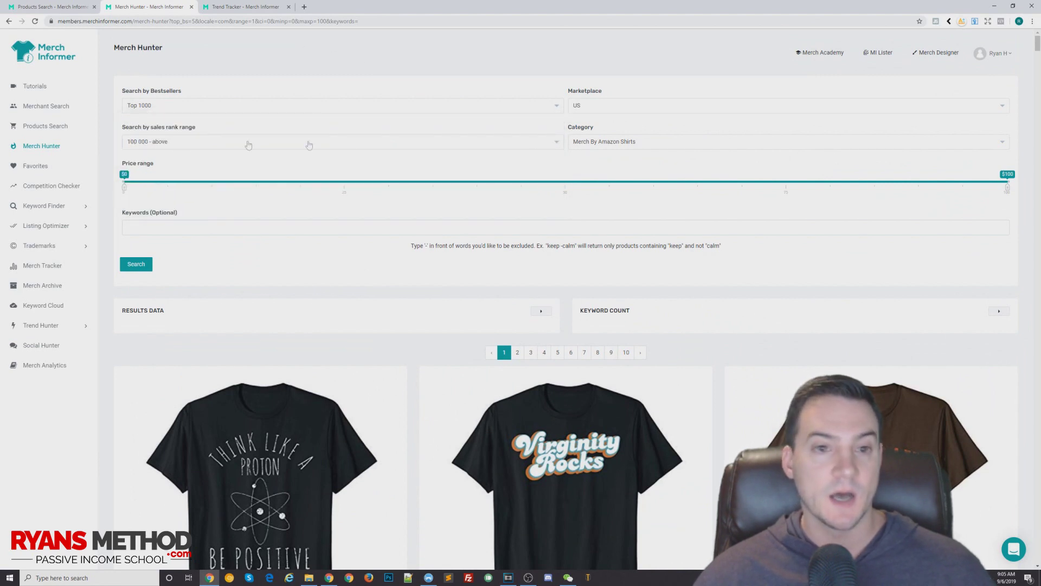
pyautogui.click(606, 106)
pyautogui.click(468, 57)
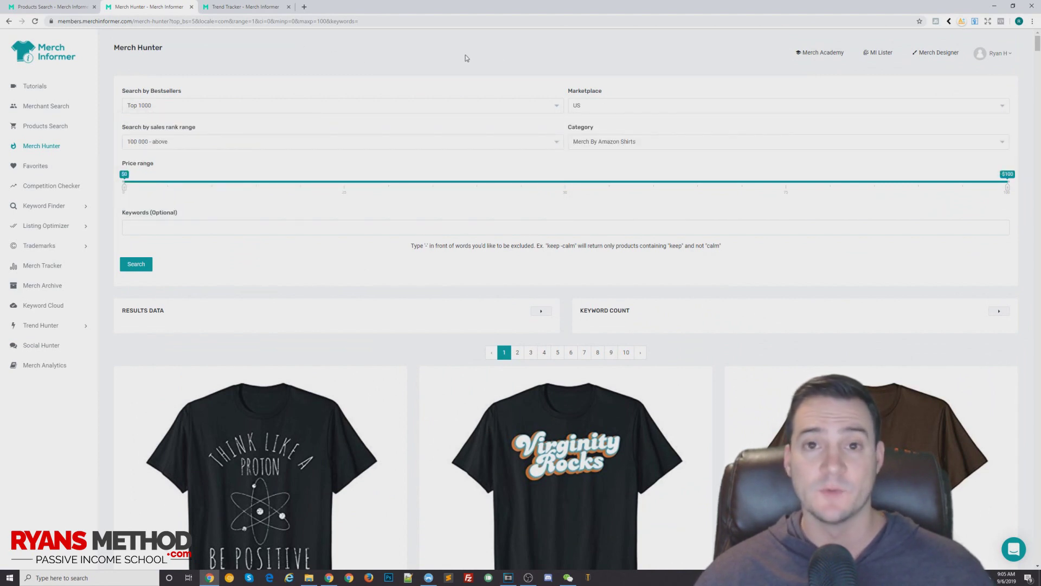
pyautogui.click(151, 142)
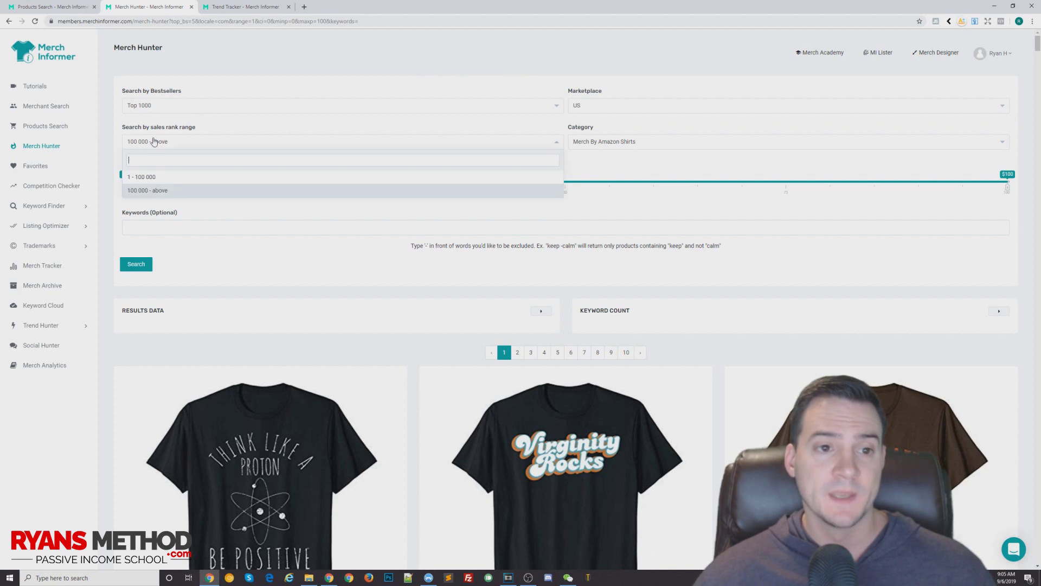
pyautogui.click(291, 76)
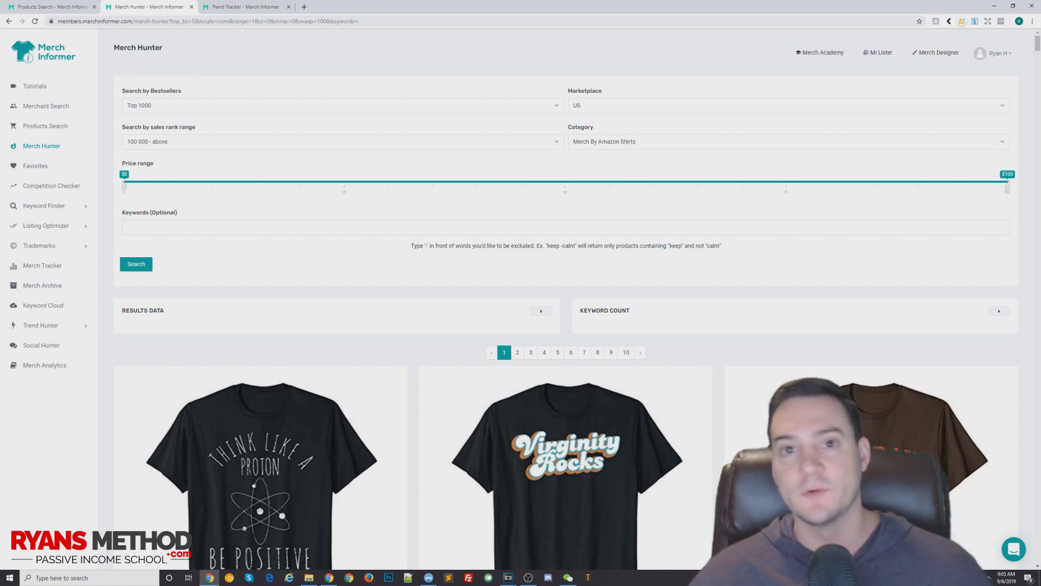
# Go to Products Search for 'school' and scroll the shirt cards showing BSR and estimated monthly sales.
pyautogui.click(87, 9)
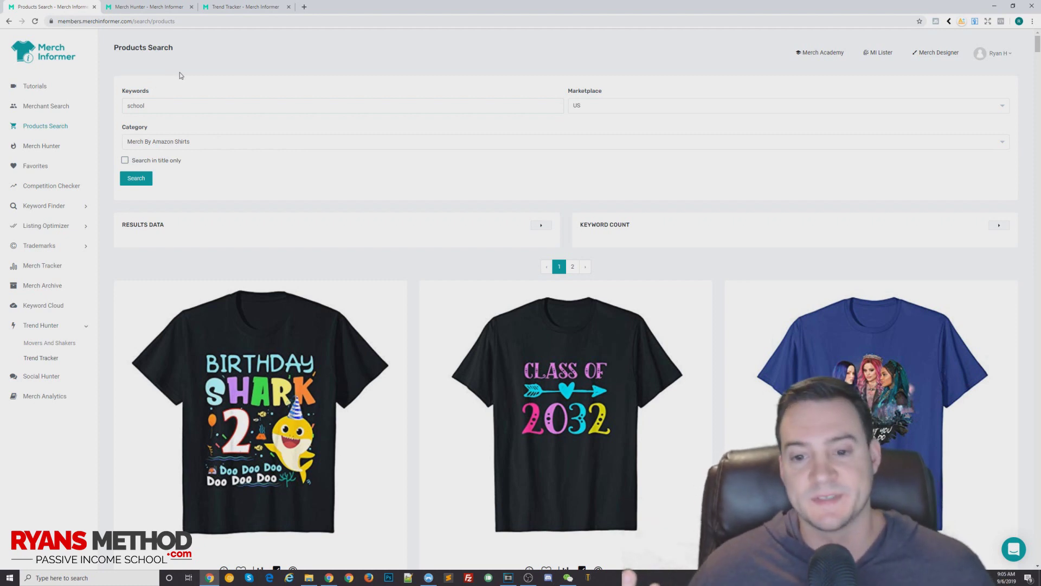
pyautogui.doubleClick(135, 106)
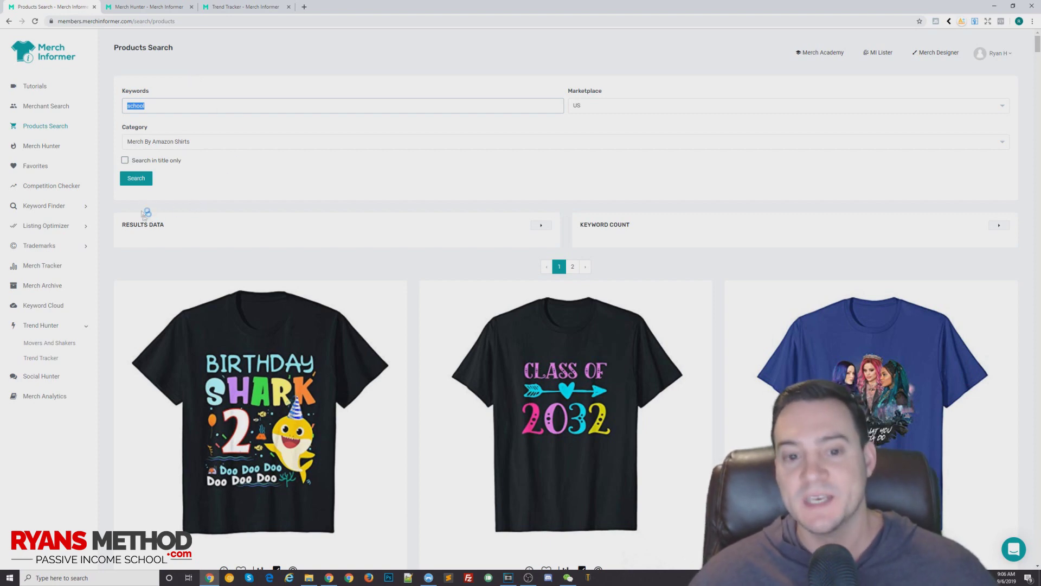
pyautogui.scroll(-1, 116, 225)
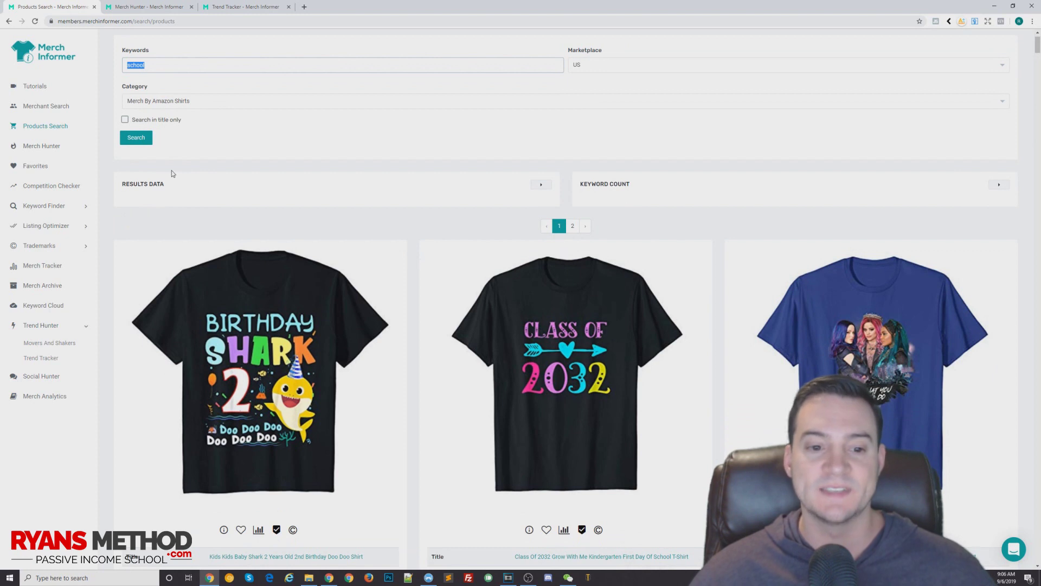
pyautogui.scroll(-1, 335, 188)
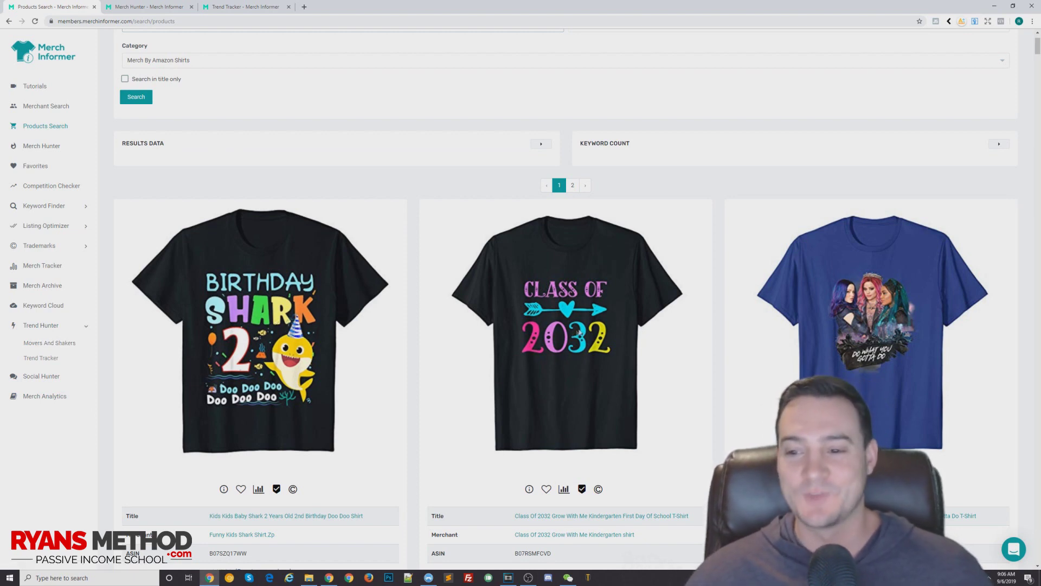
pyautogui.scroll(-2, 865, 316)
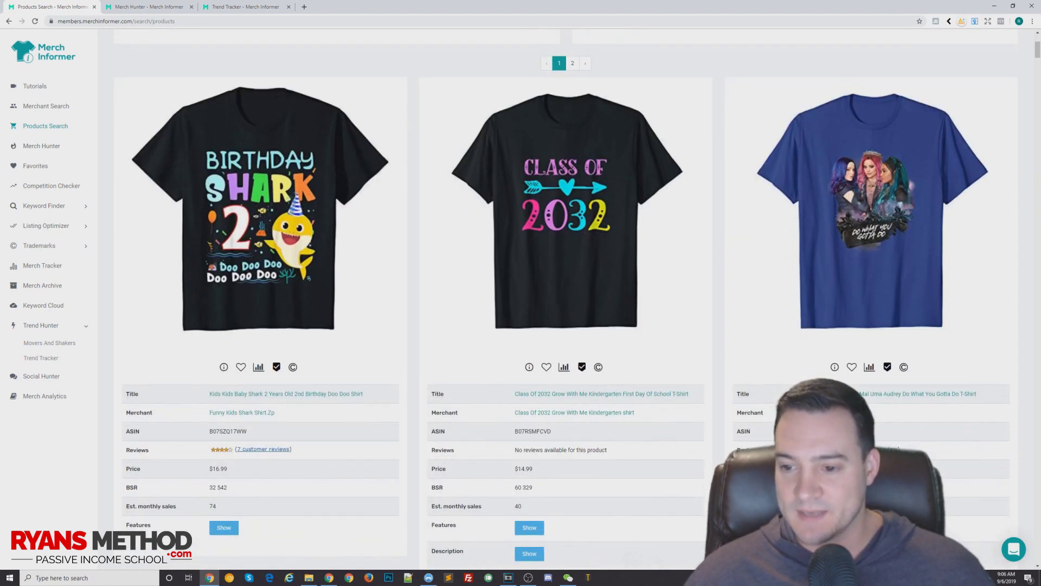
pyautogui.scroll(3, 804, 320)
pyautogui.scroll(1, 804, 321)
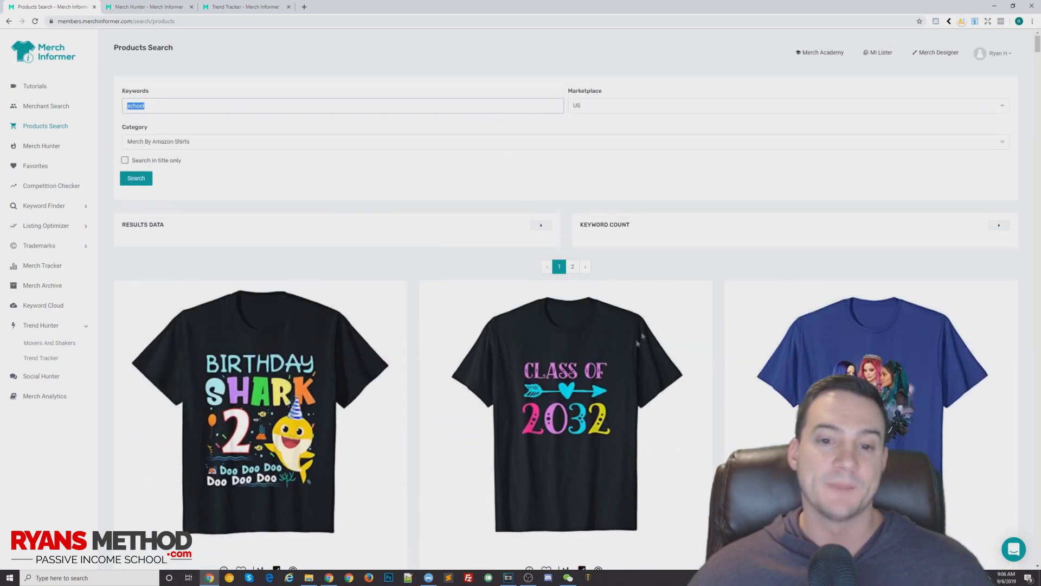
pyautogui.scroll(-2, 577, 205)
pyautogui.scroll(-7, 577, 204)
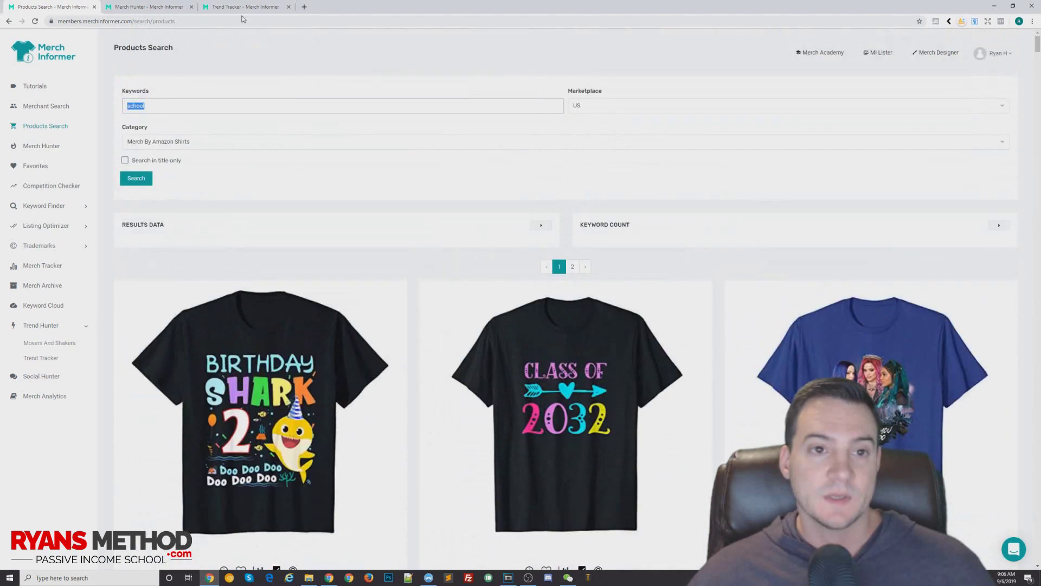
# In Trend Tracker, set Period to Three months and Average BSR to 200 000 - 300 000, then search.
pyautogui.click(243, 8)
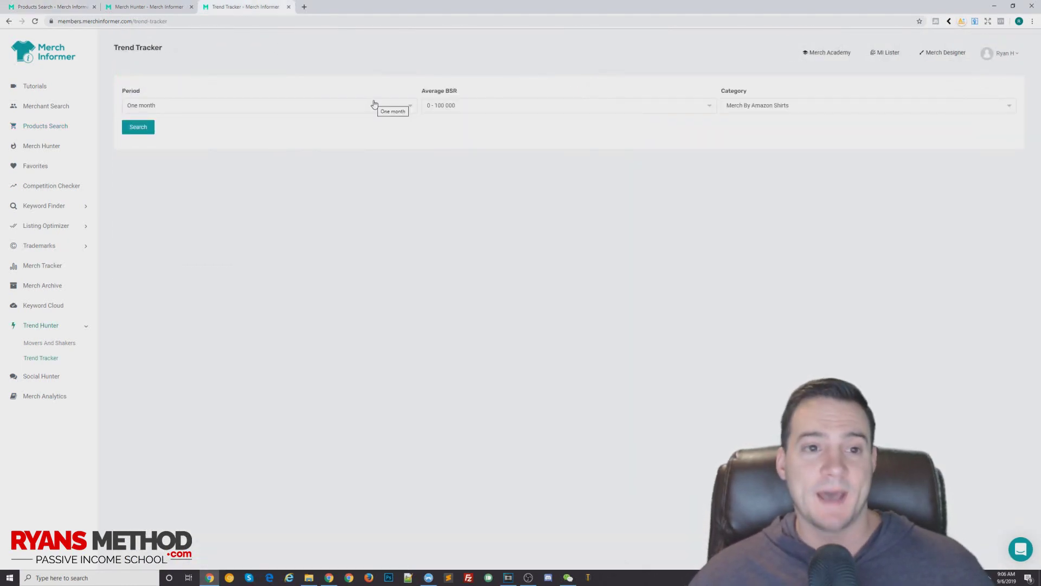
pyautogui.click(217, 109)
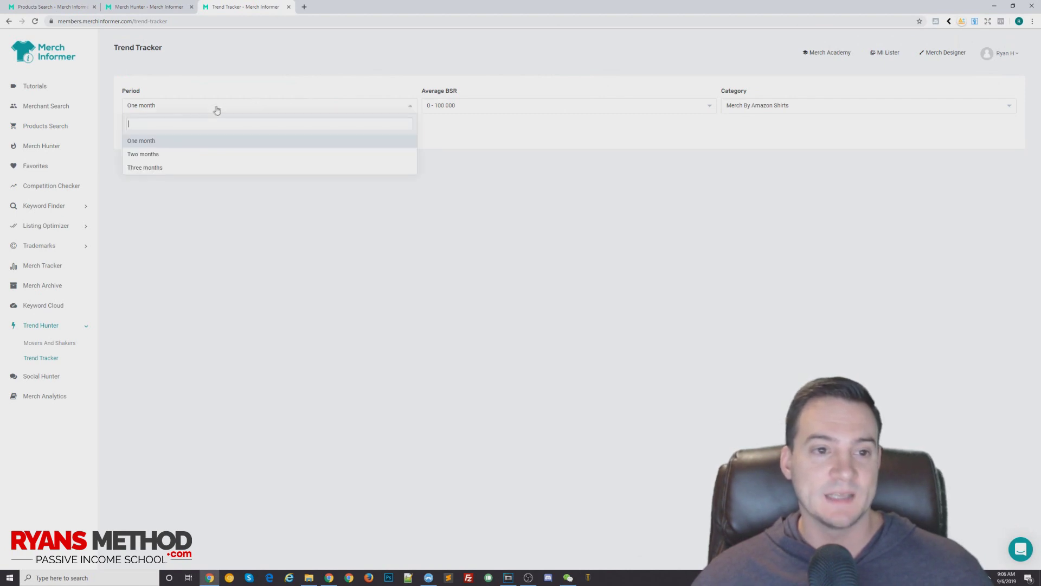
pyautogui.click(153, 169)
pyautogui.click(201, 112)
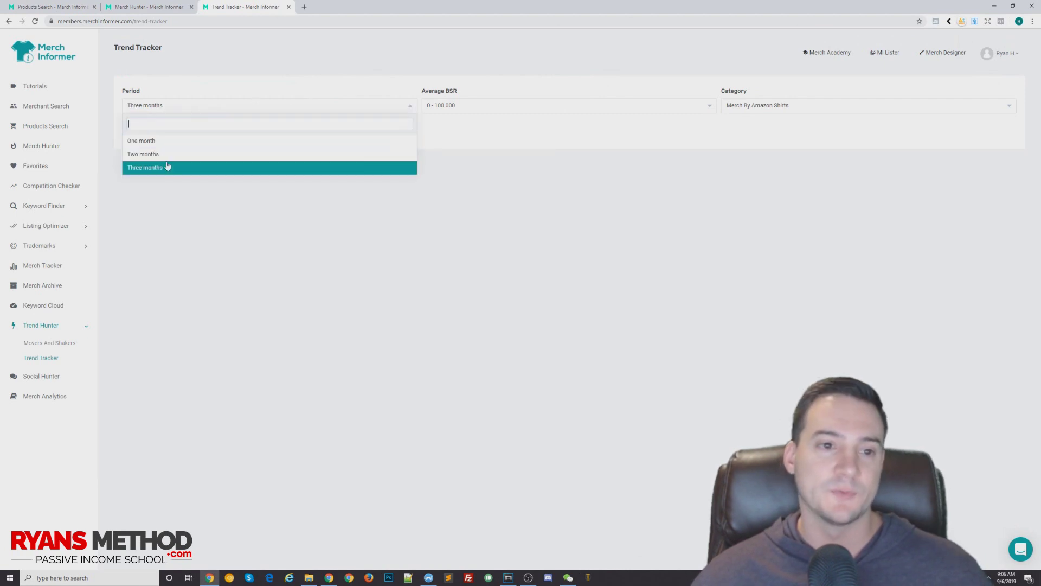
pyautogui.click(166, 168)
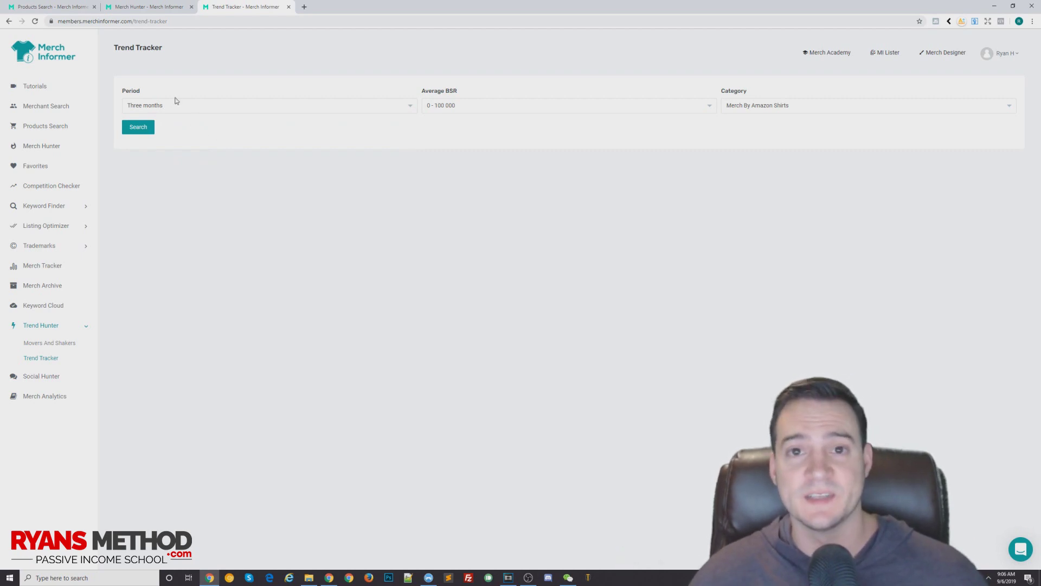
pyautogui.click(462, 107)
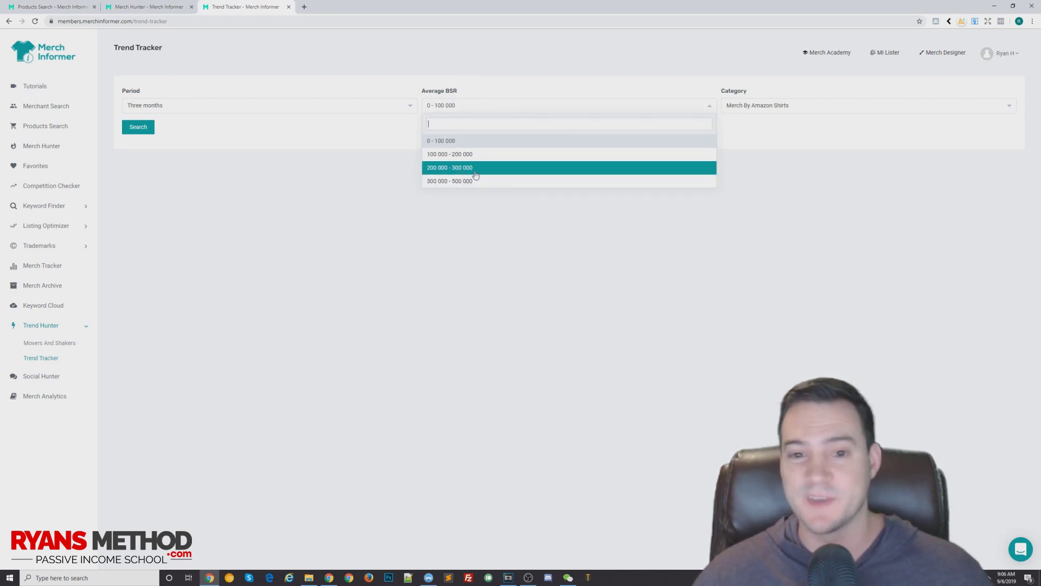
pyautogui.click(450, 169)
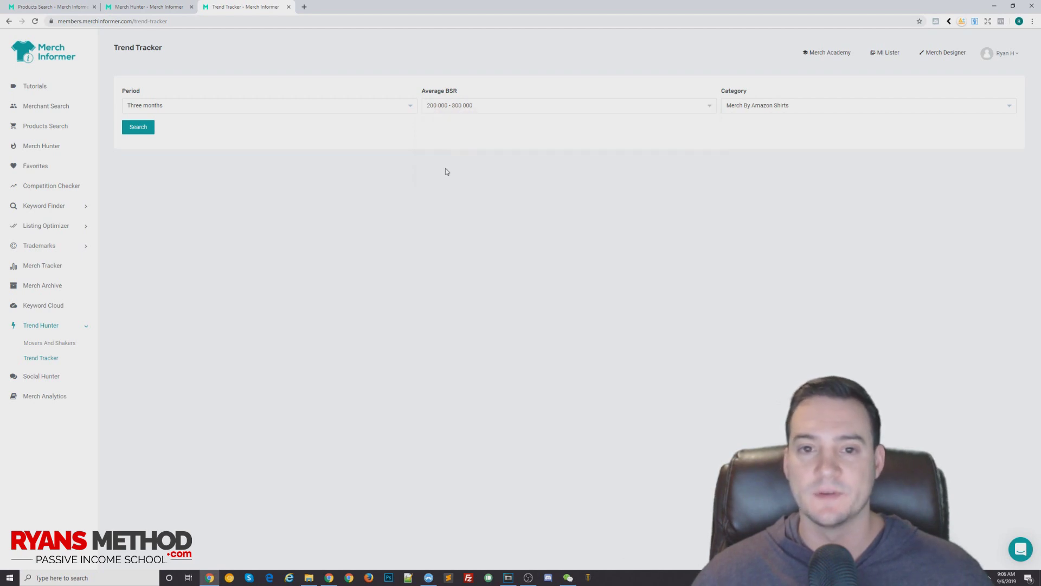
pyautogui.click(139, 128)
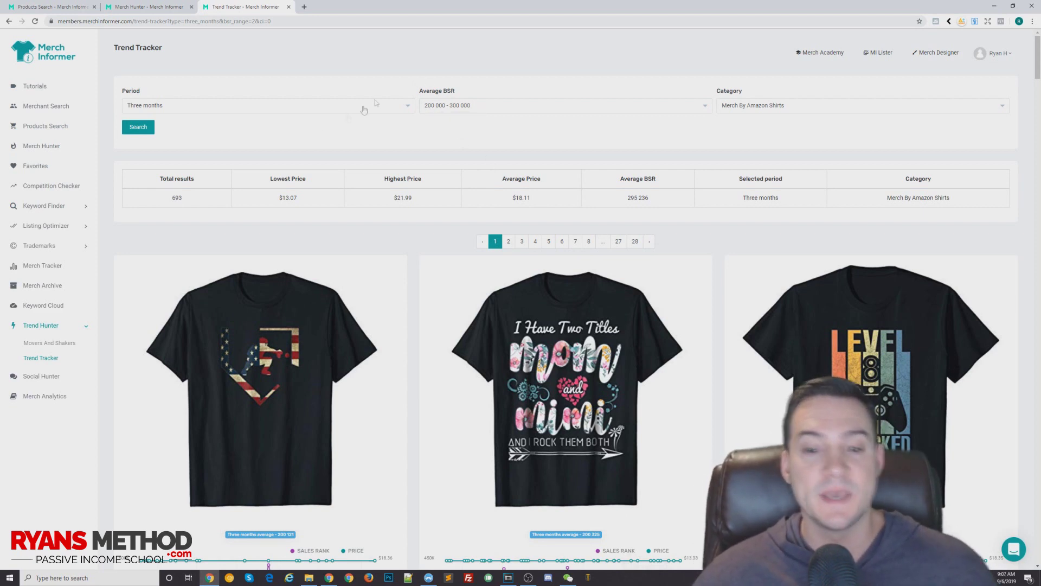
pyautogui.scroll(-4, 137, 116)
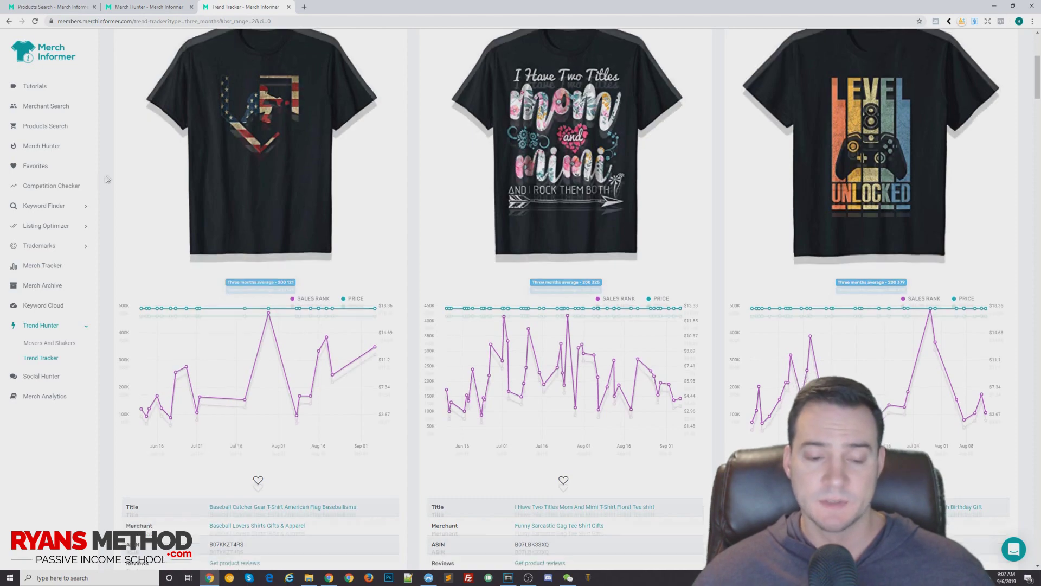
pyautogui.scroll(-5, 105, 180)
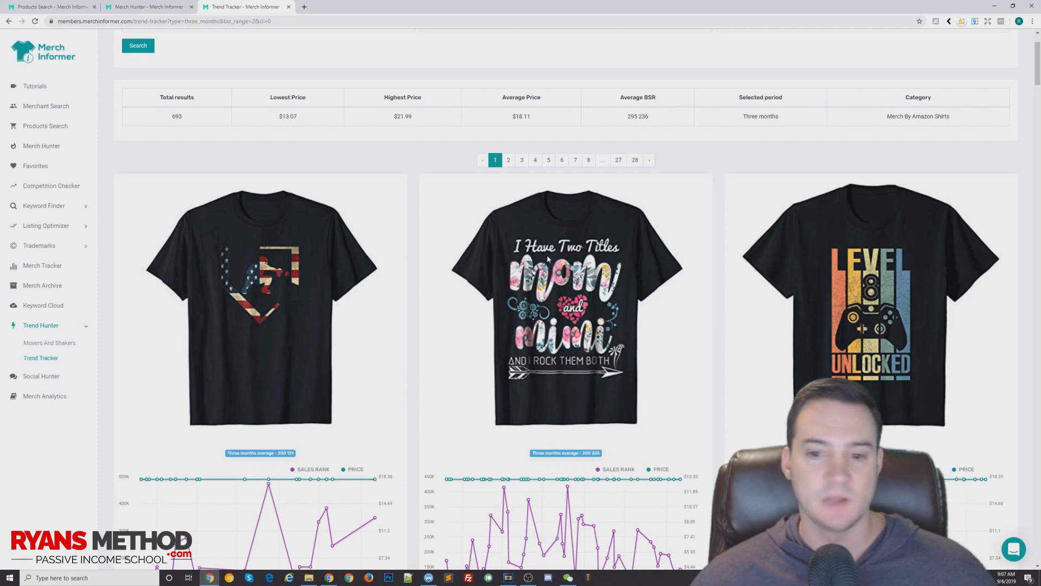
pyautogui.scroll(-4, 455, 266)
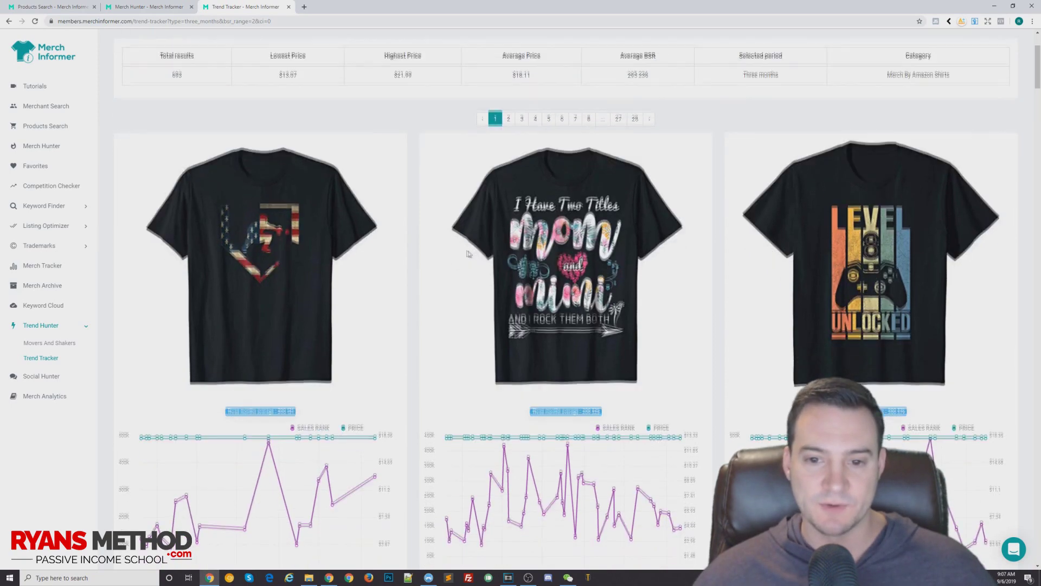
pyautogui.scroll(-10, 386, 226)
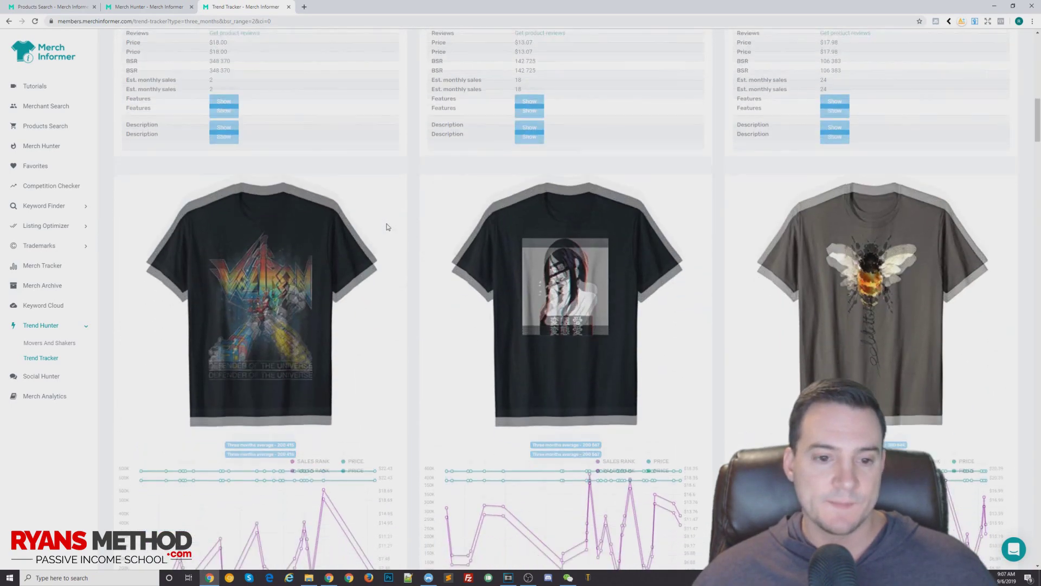
pyautogui.scroll(-1, 295, 279)
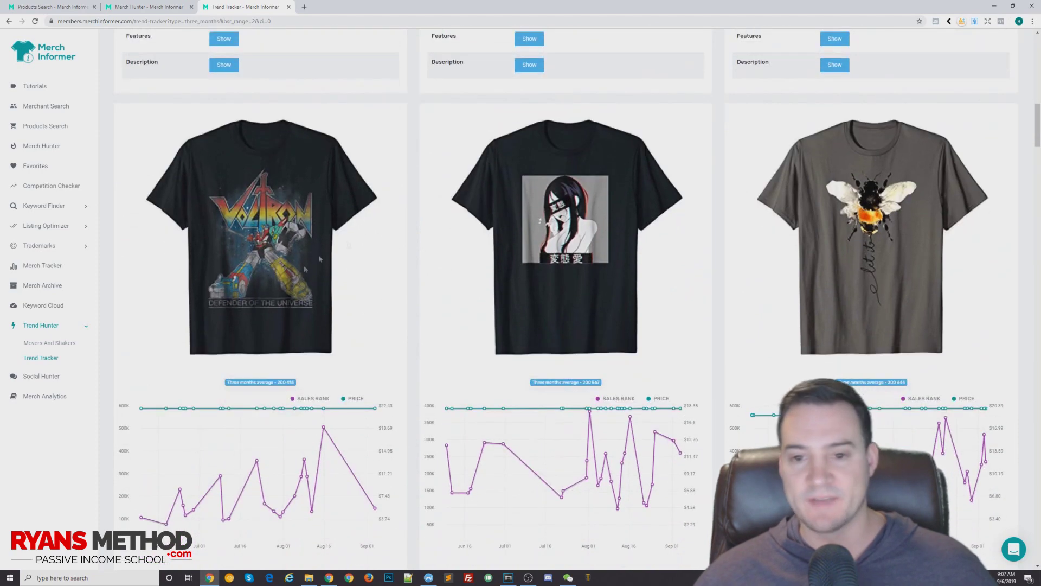
pyautogui.scroll(-10, 502, 237)
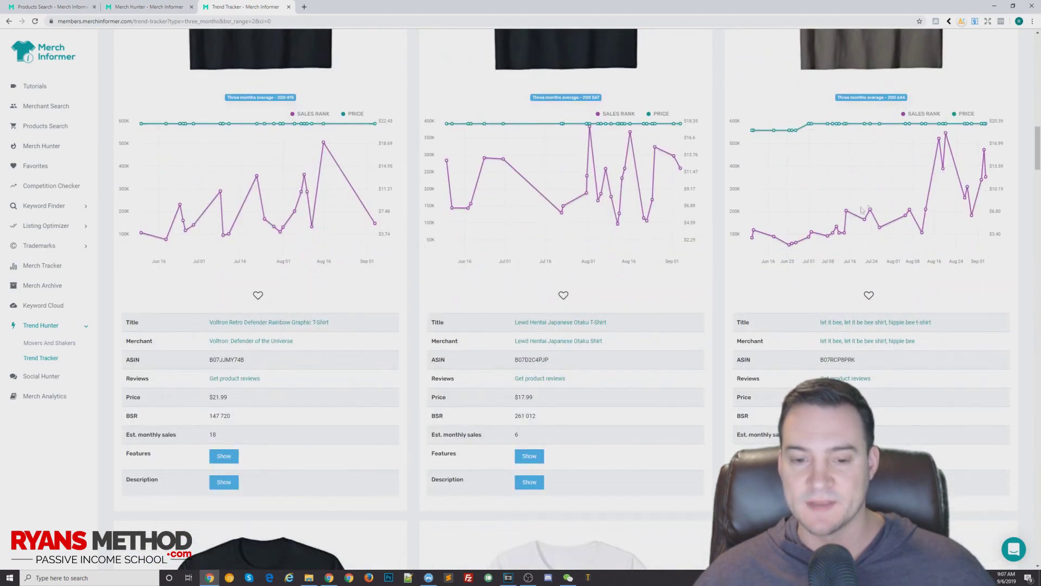
pyautogui.scroll(-4, 744, 239)
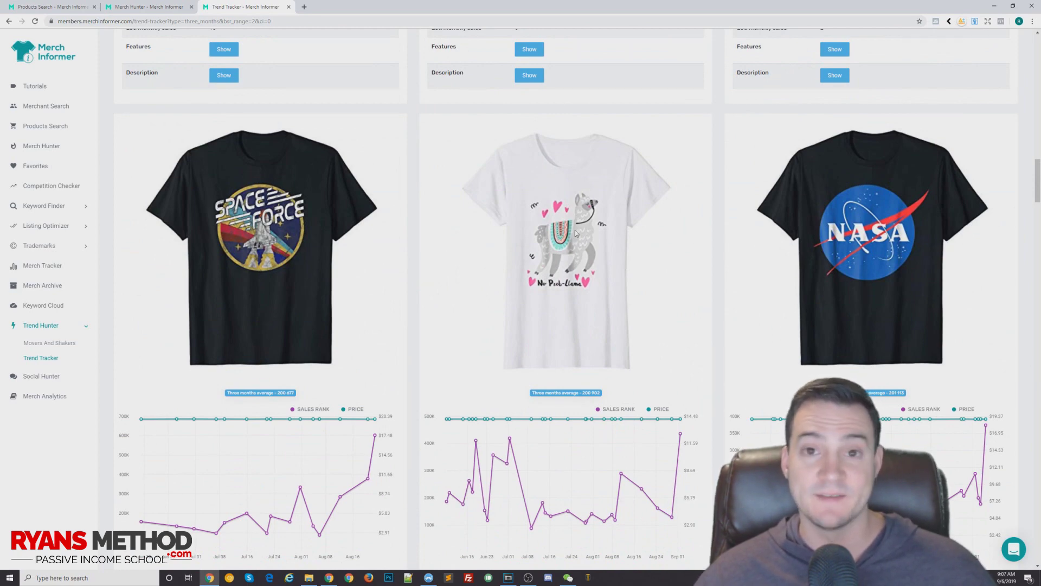
pyautogui.scroll(-10, 576, 233)
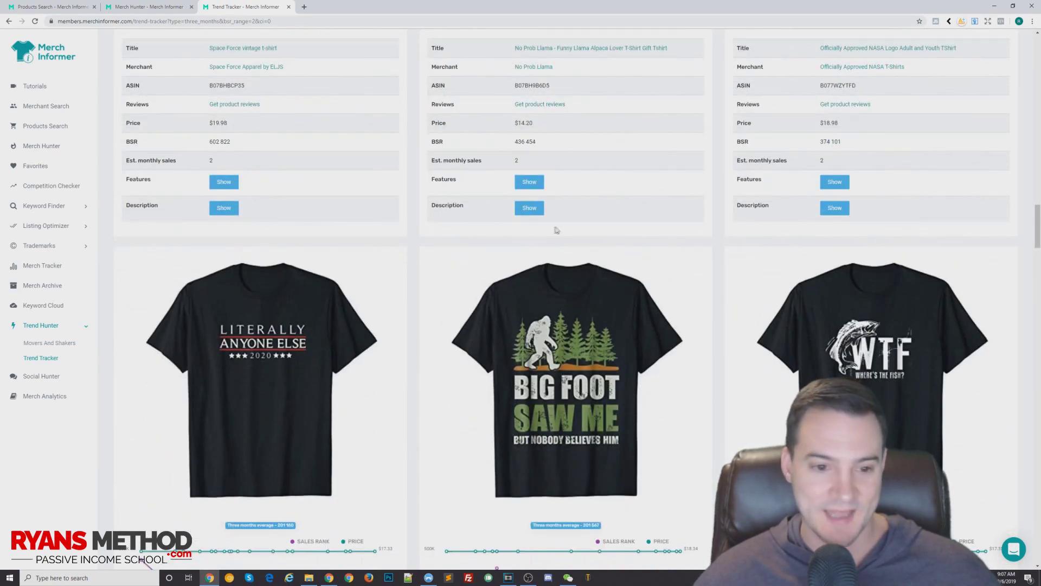
pyautogui.scroll(-3, 556, 230)
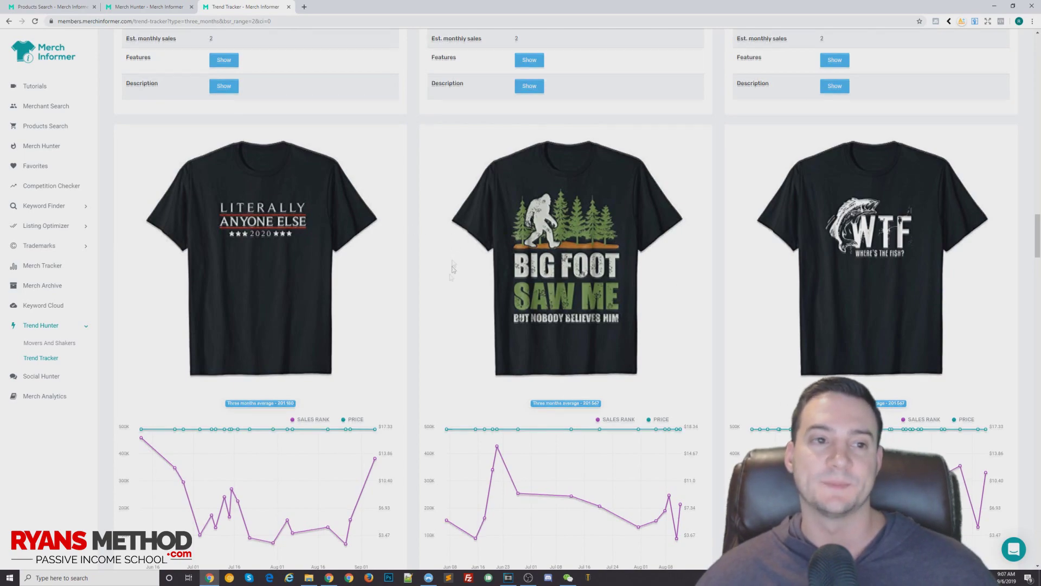
pyautogui.scroll(-20, 442, 231)
pyautogui.scroll(20, 477, 282)
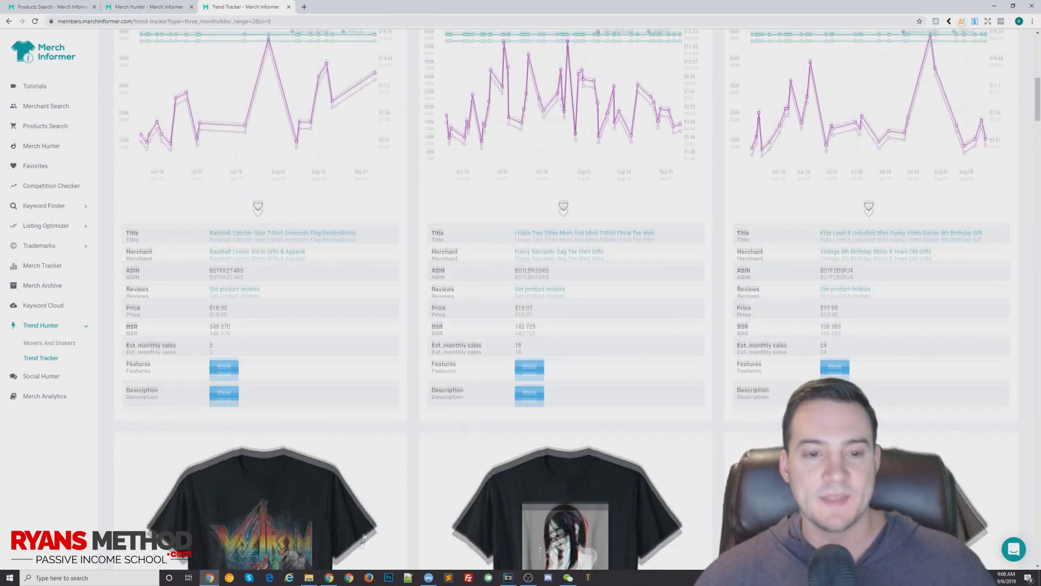
pyautogui.moveTo(162, 49); pyautogui.dragTo(115, 49)
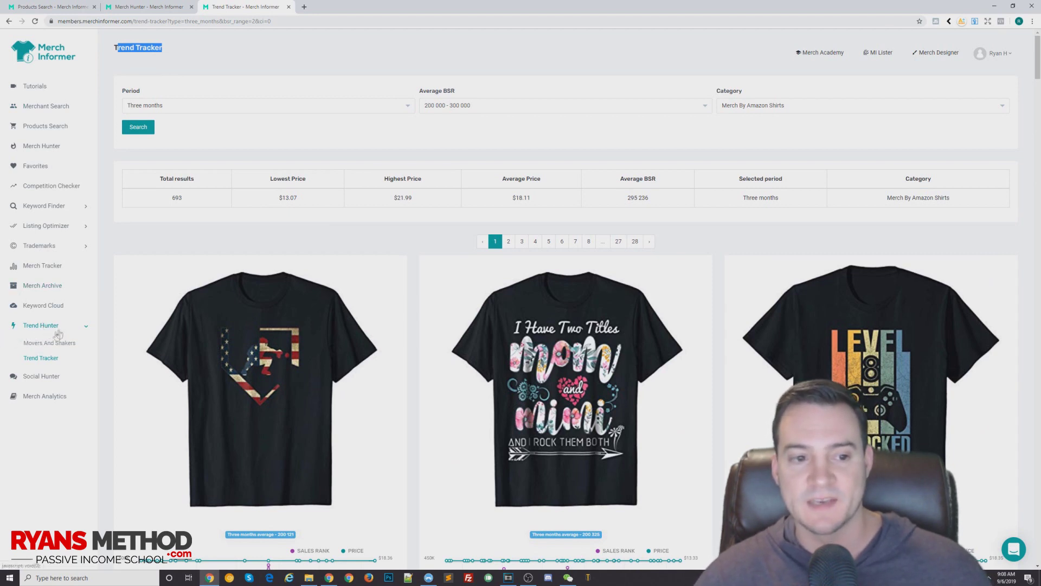
# Switch from Merch Informer's Trend Tracker over to the Merch Titans Titans Vault window.
pyautogui.click(329, 577)
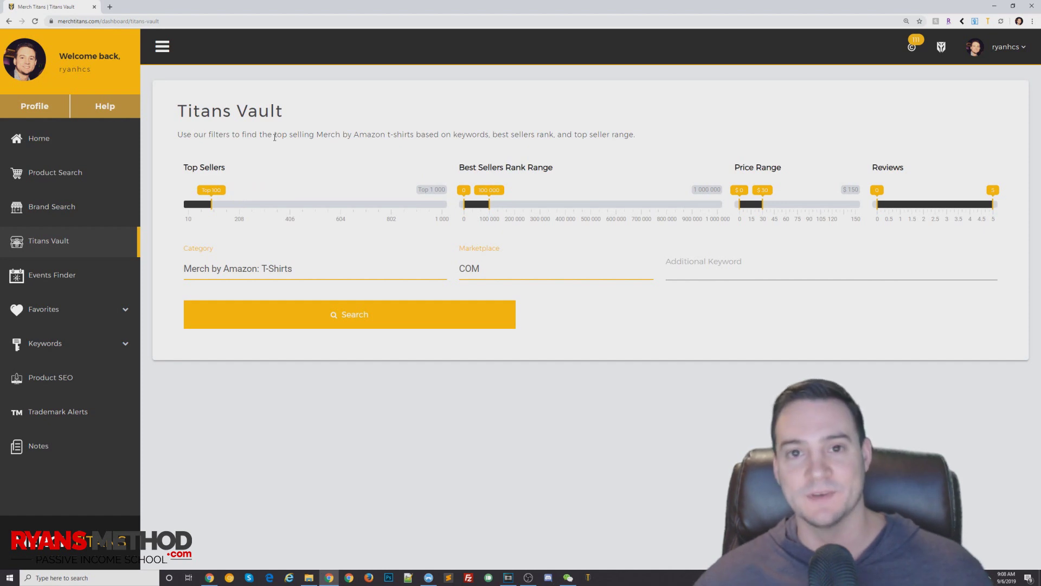
pyautogui.hotkey('alt', 'Tab')
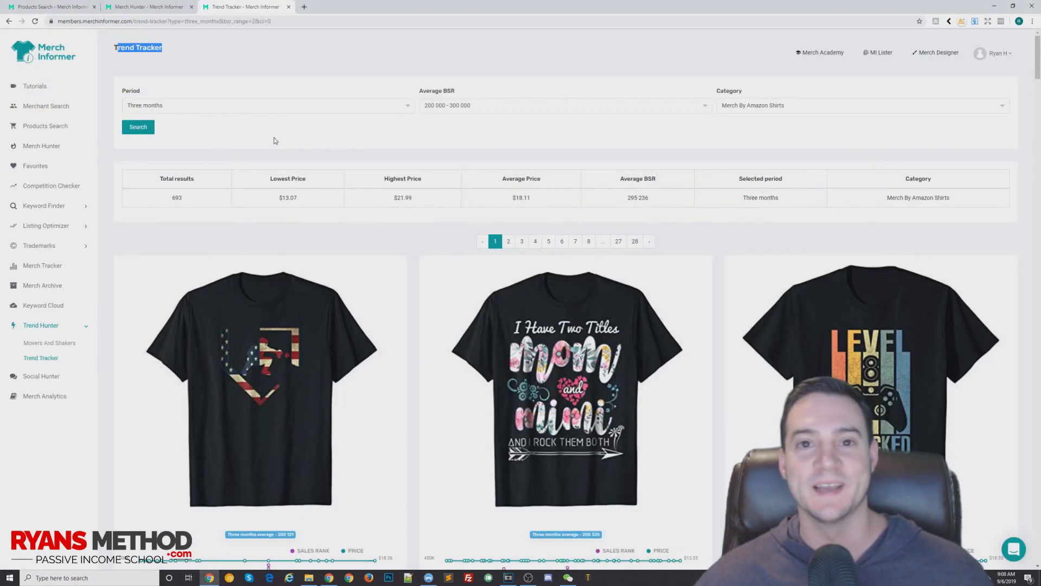
pyautogui.hotkey('alt', 'Tab')
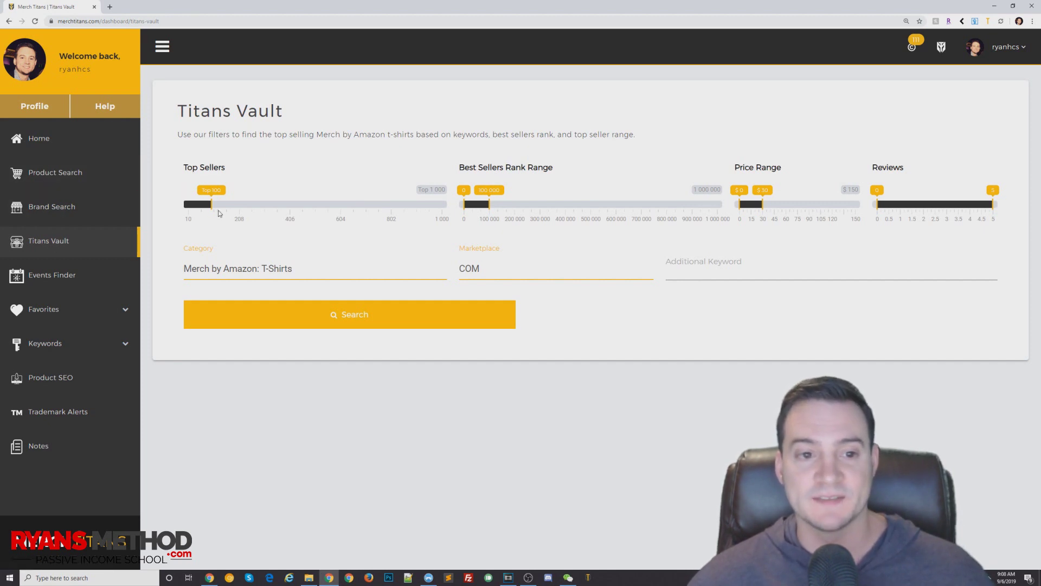
# Set Titans Vault to Top 1000 sellers with a BSR range of about 300,000–500,000, then search.
pyautogui.moveTo(213, 210); pyautogui.dragTo(469, 197)
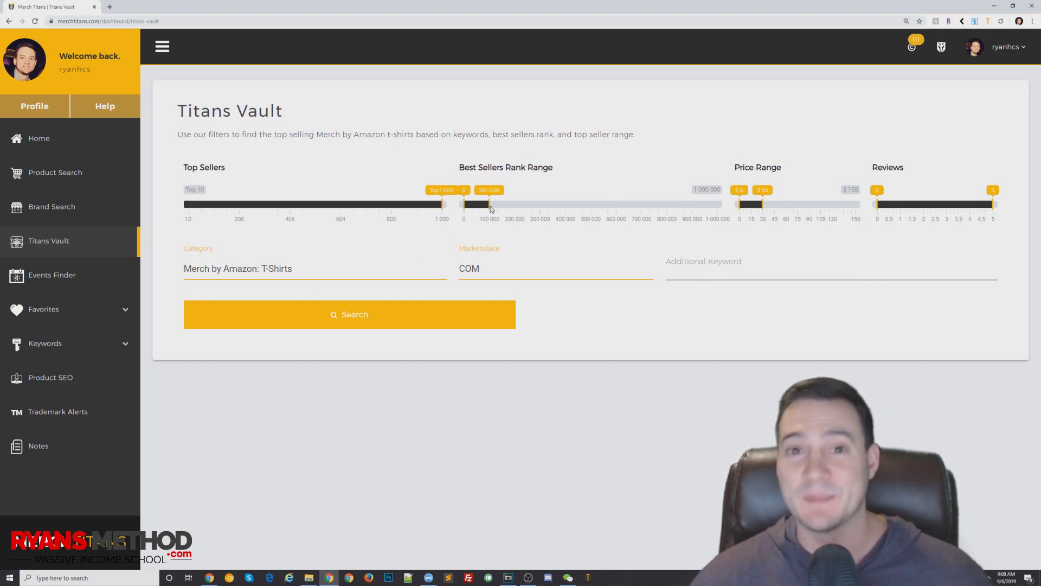
pyautogui.moveTo(488, 209); pyautogui.dragTo(590, 208)
pyautogui.moveTo(465, 209); pyautogui.dragTo(541, 207)
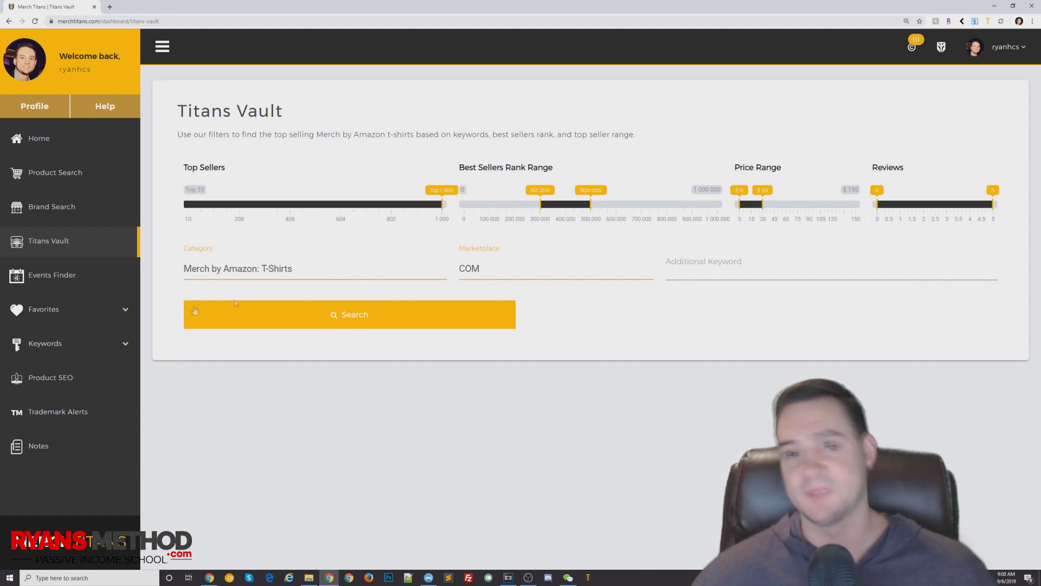
pyautogui.click(268, 316)
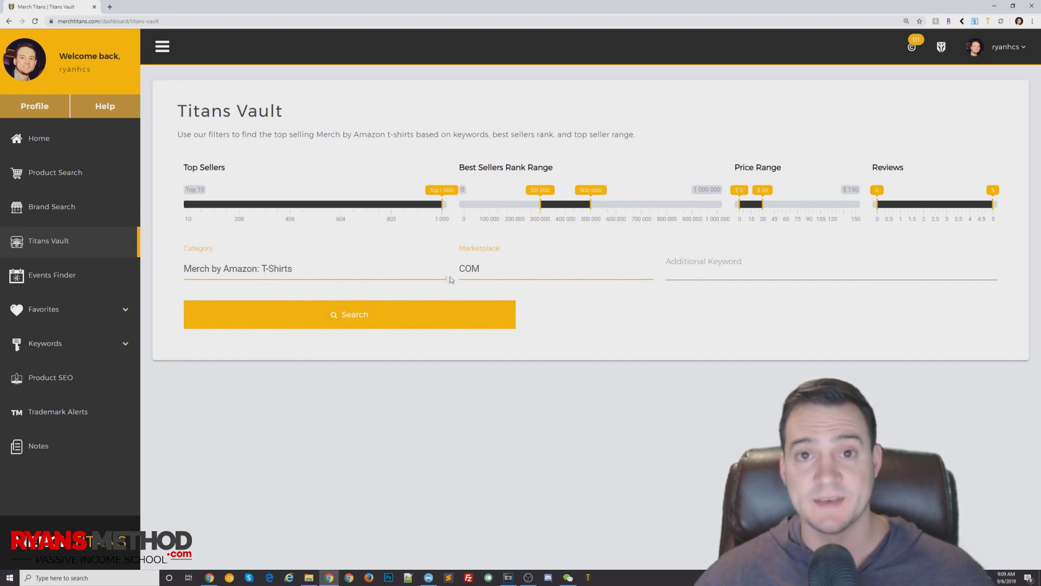
pyautogui.click(340, 317)
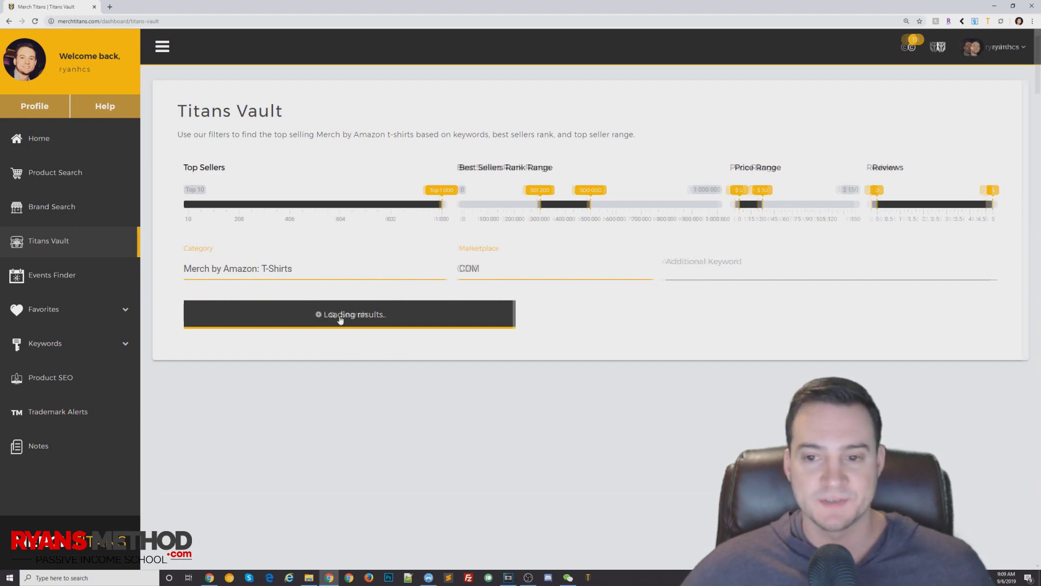
# Check the summary showing 453 results and the Average BSR figure.
pyautogui.scroll(-3, 340, 320)
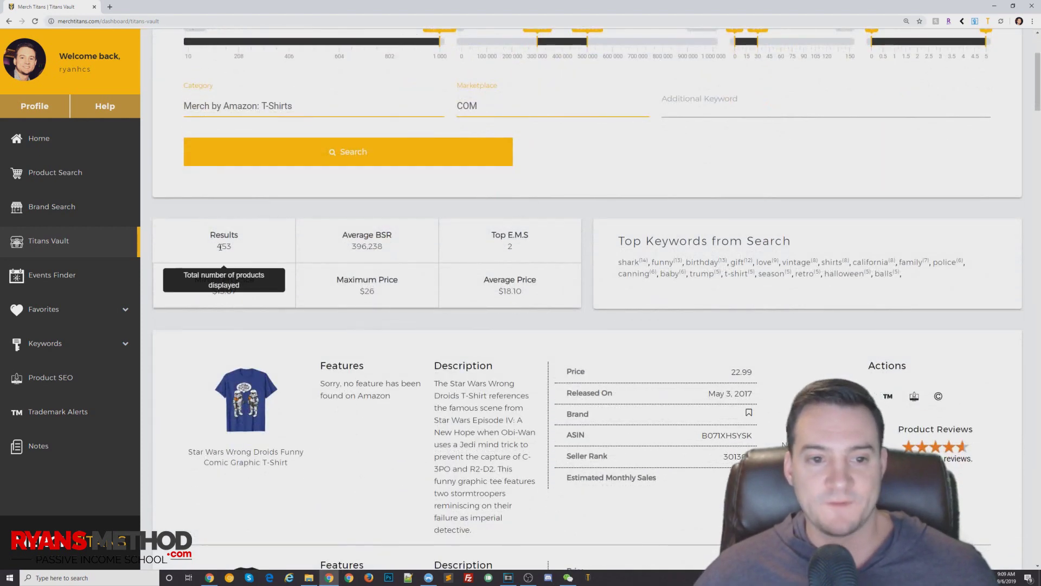
pyautogui.moveTo(363, 247)
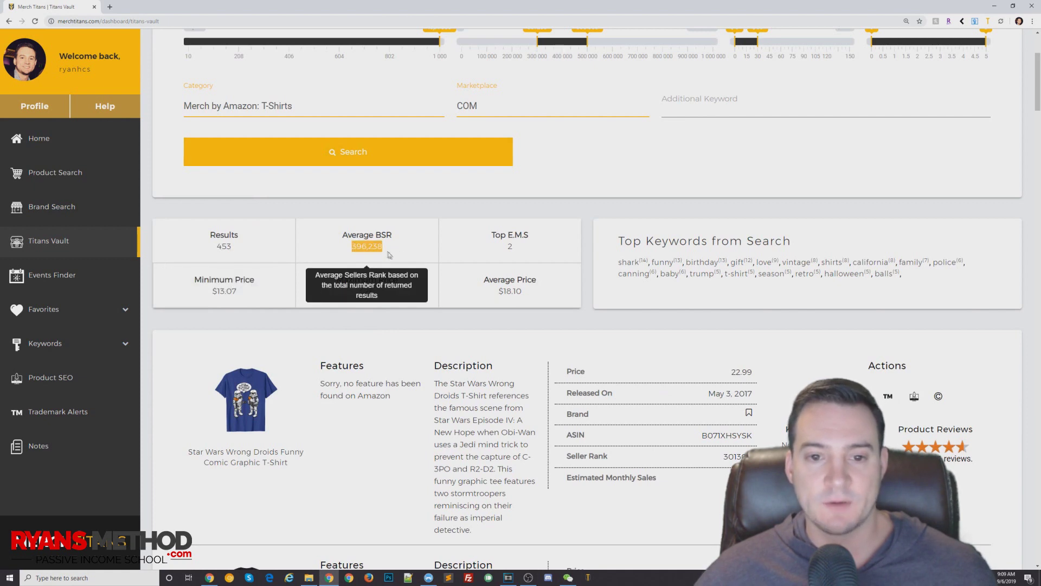
pyautogui.click(299, 317)
pyautogui.moveTo(256, 295)
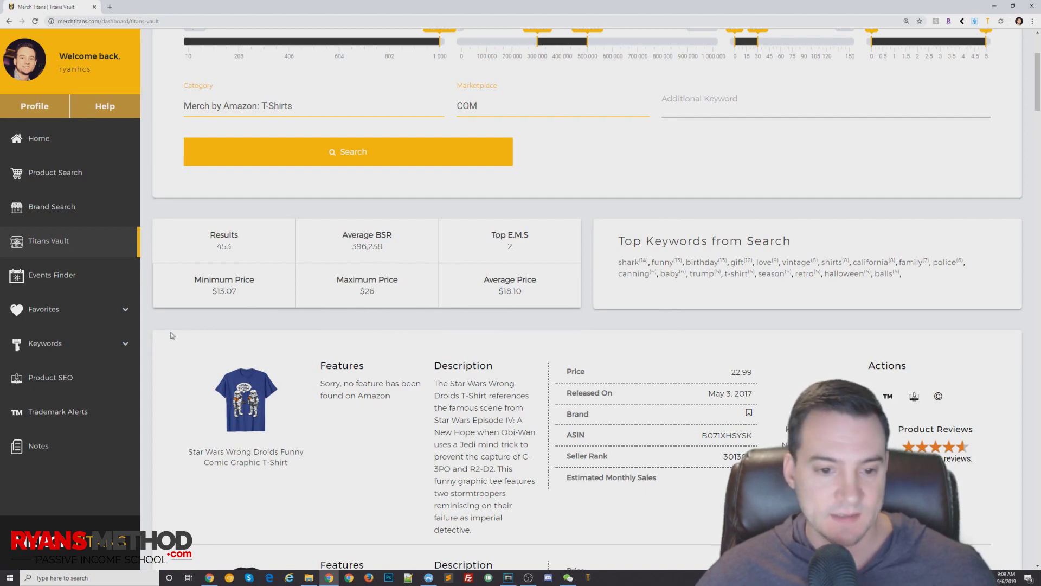
# Scroll through T-shirt listings ranked around 301,000–303,000, each estimated at 2 monthly sales.
pyautogui.scroll(-3, 171, 335)
pyautogui.scroll(-3, 143, 347)
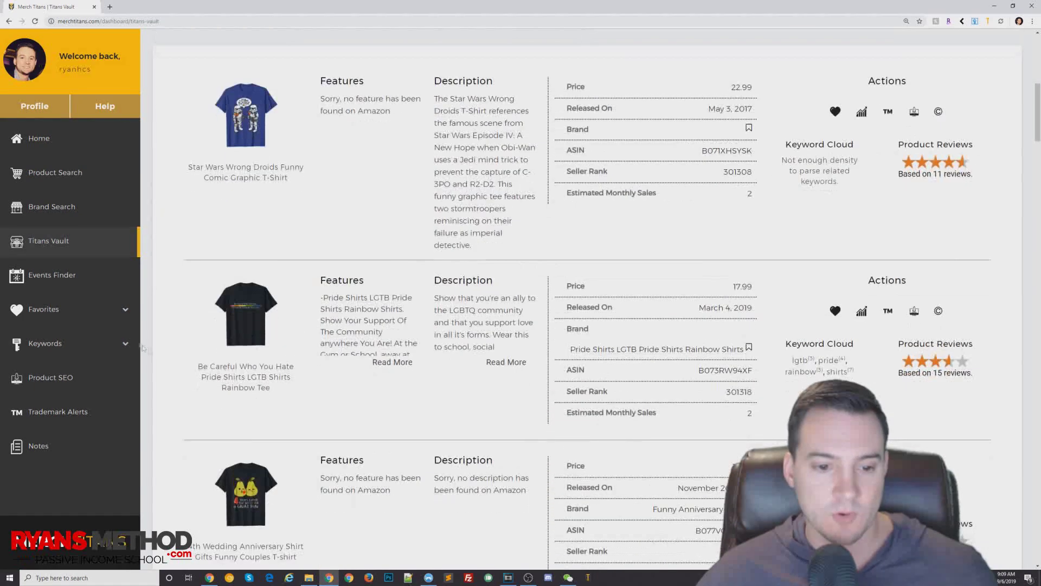
pyautogui.scroll(-1, 148, 344)
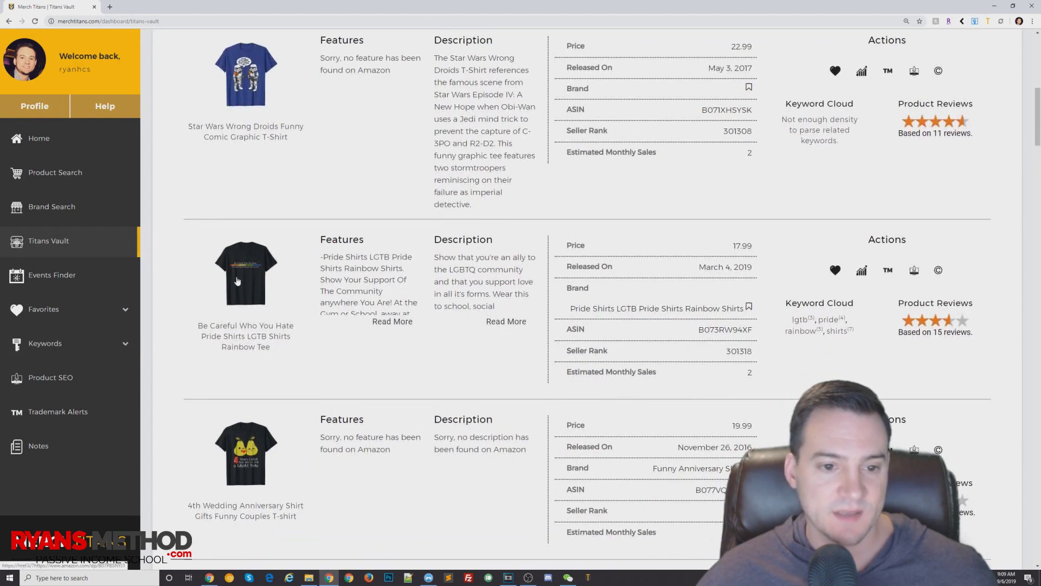
pyautogui.scroll(-1, 237, 281)
pyautogui.scroll(-3, 227, 303)
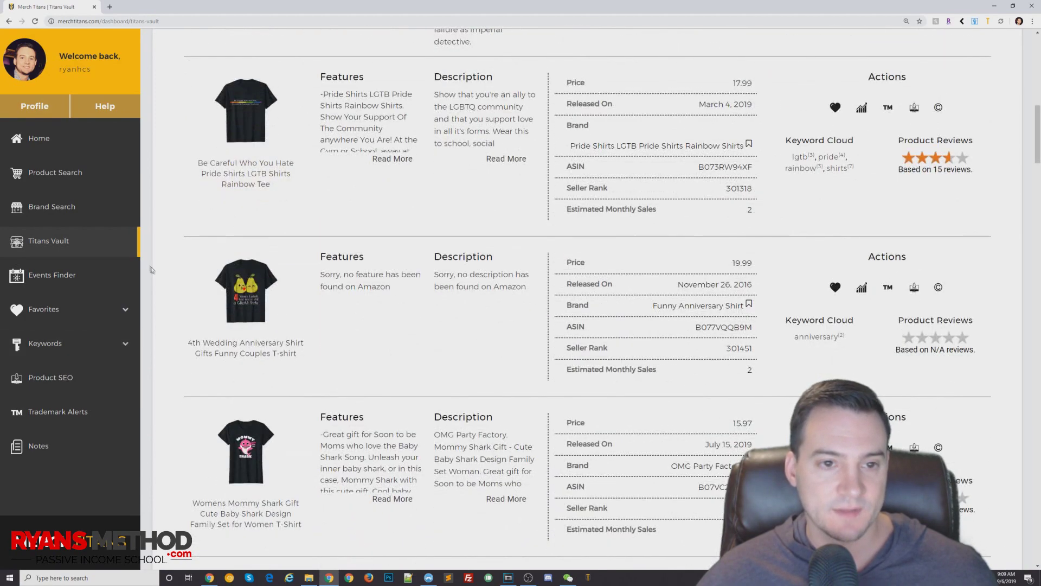
pyautogui.scroll(-1, 151, 270)
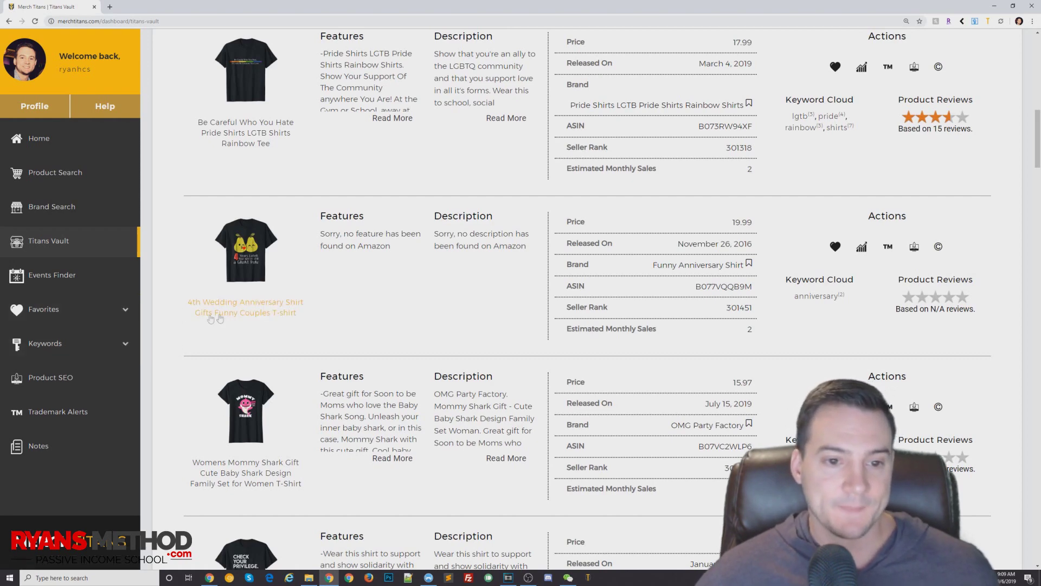
pyautogui.scroll(-1, 186, 350)
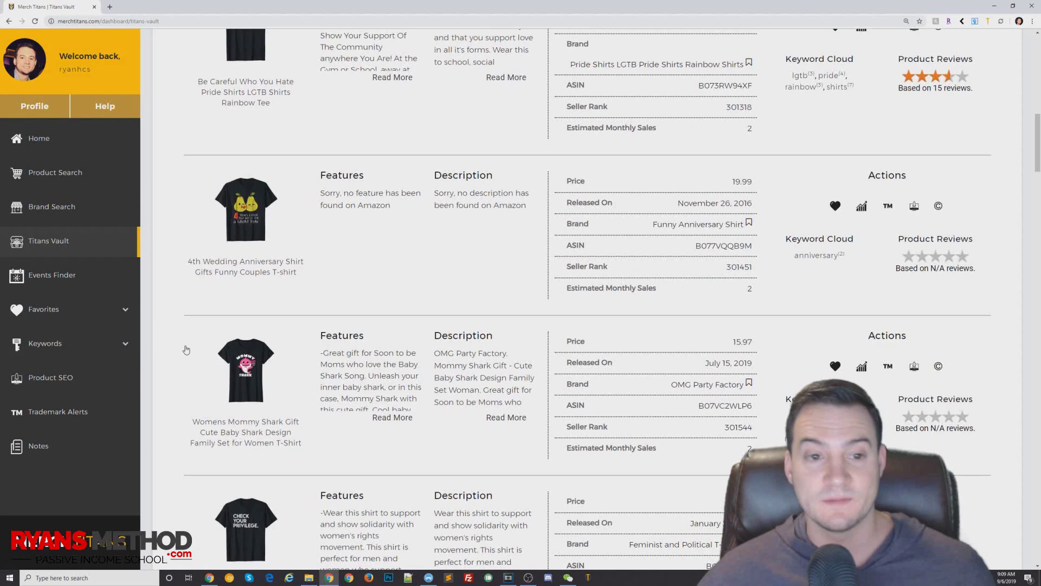
pyautogui.scroll(-3, 255, 222)
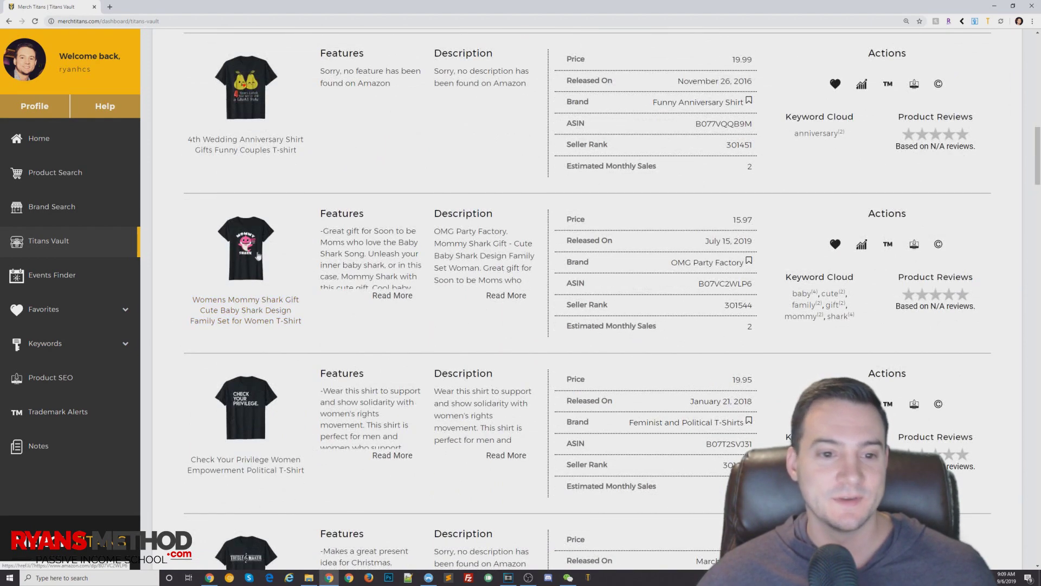
pyautogui.scroll(-5, 258, 256)
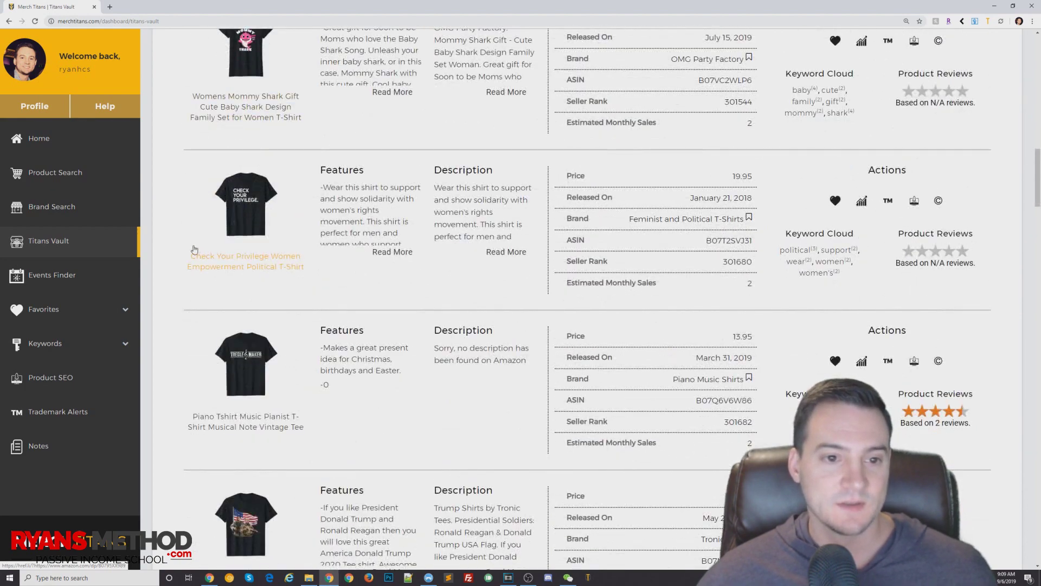
pyautogui.scroll(-2, 194, 249)
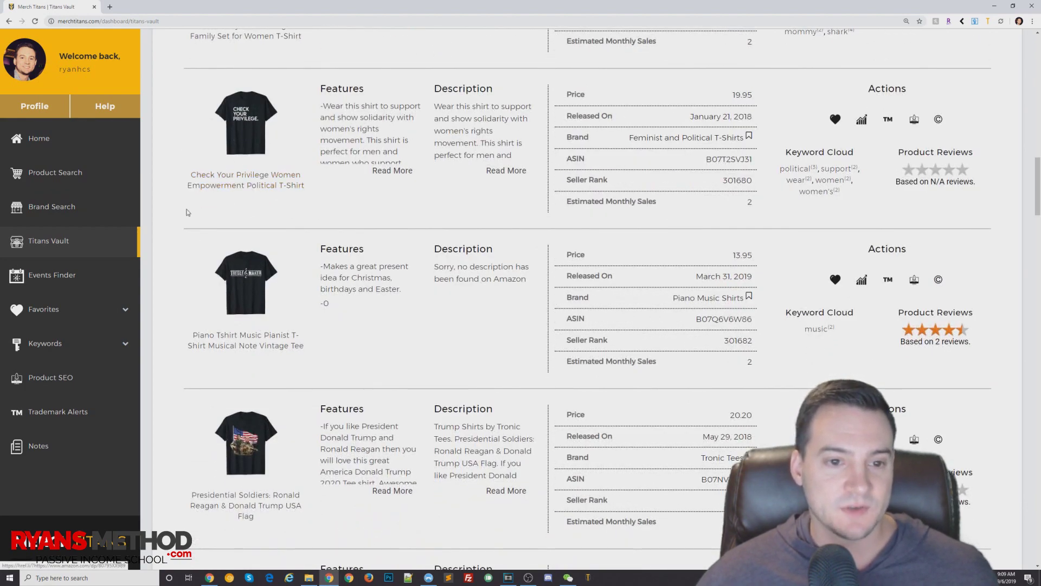
pyautogui.scroll(-3, 188, 212)
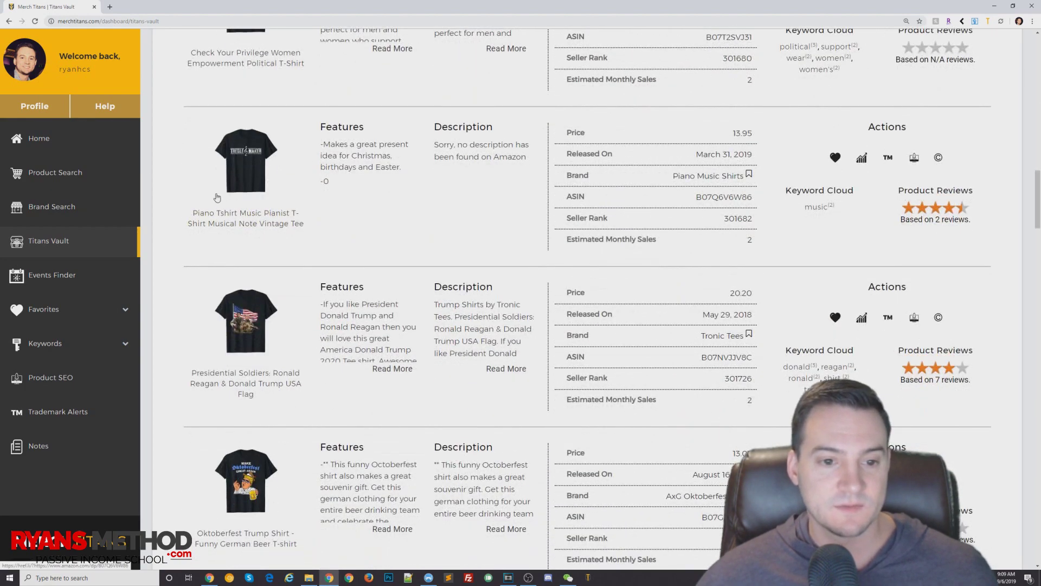
pyautogui.scroll(-1, 209, 188)
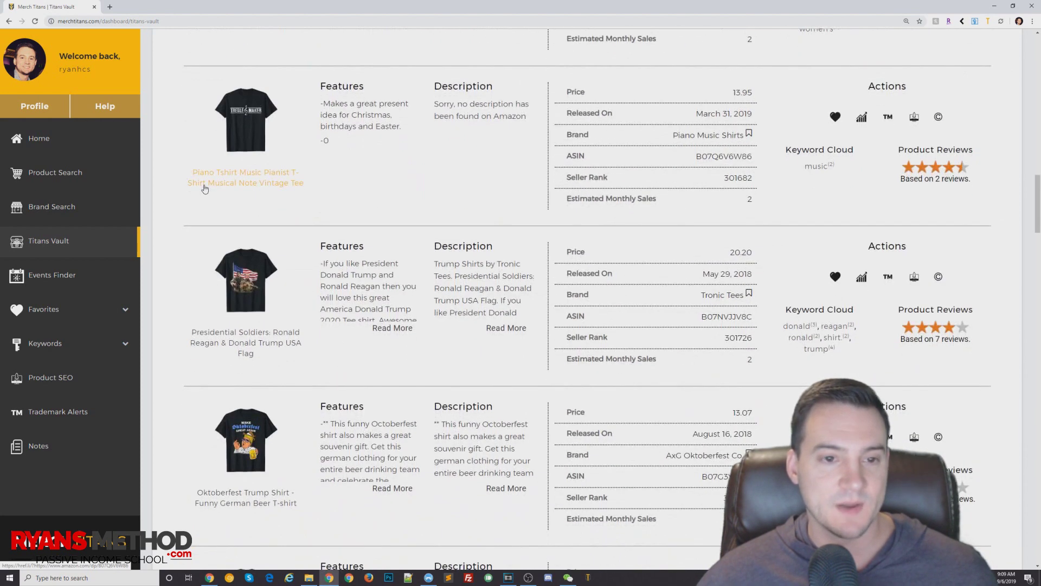
pyautogui.scroll(-3, 240, 115)
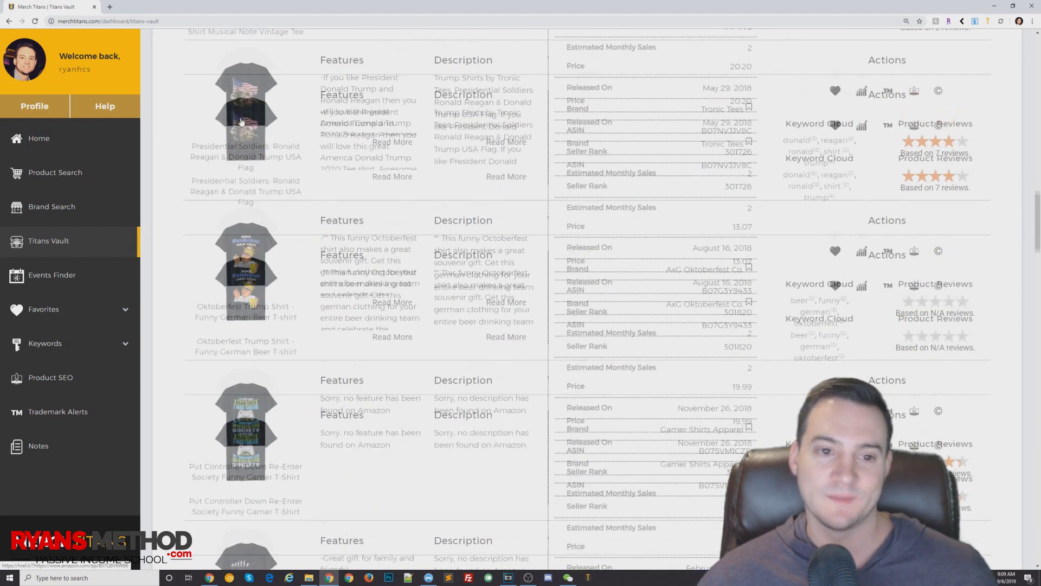
pyautogui.scroll(-1, 230, 128)
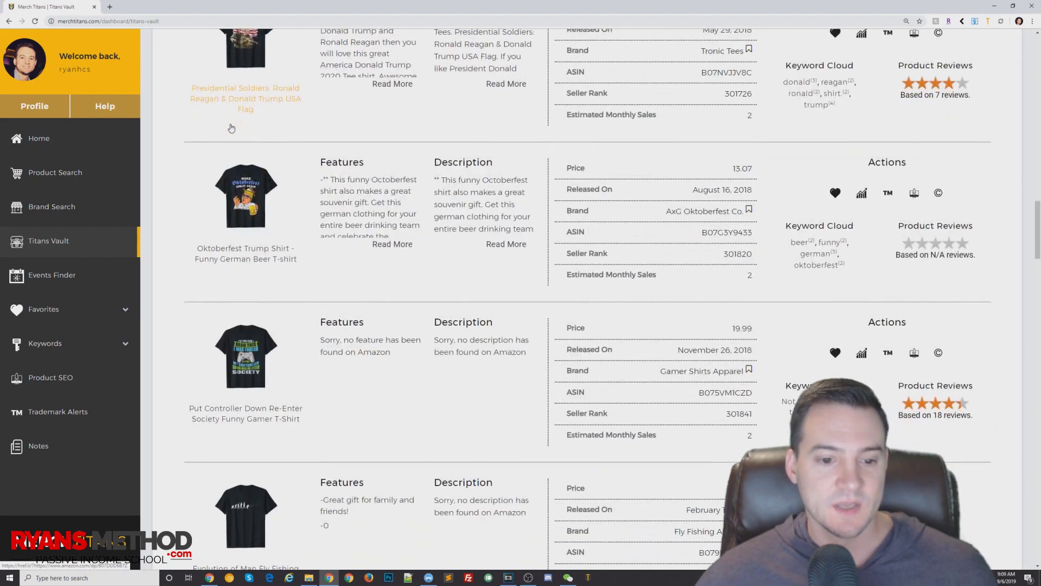
pyautogui.scroll(-1, 214, 105)
pyautogui.scroll(-6, 214, 104)
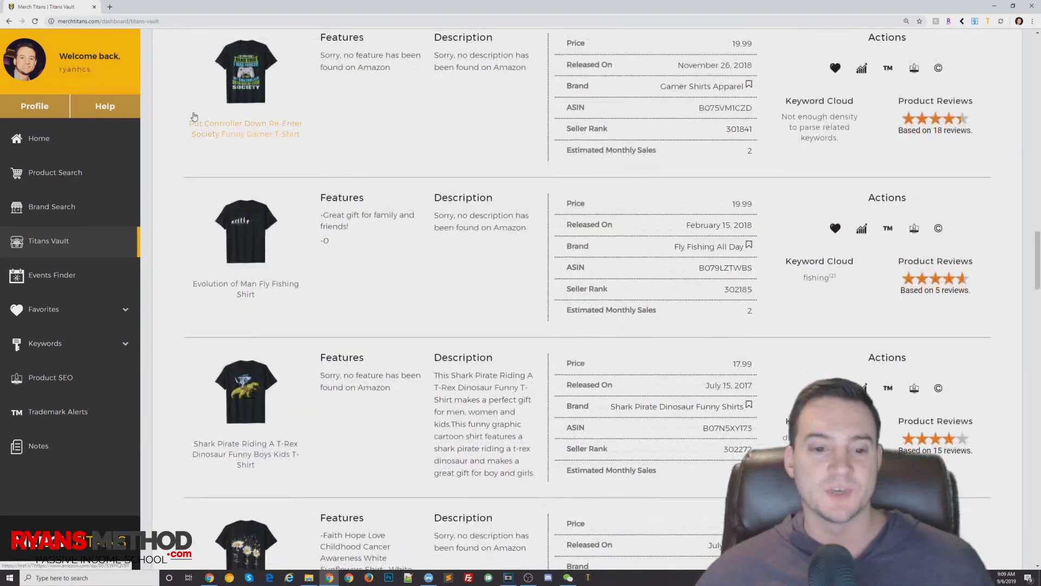
pyautogui.scroll(-3, 190, 115)
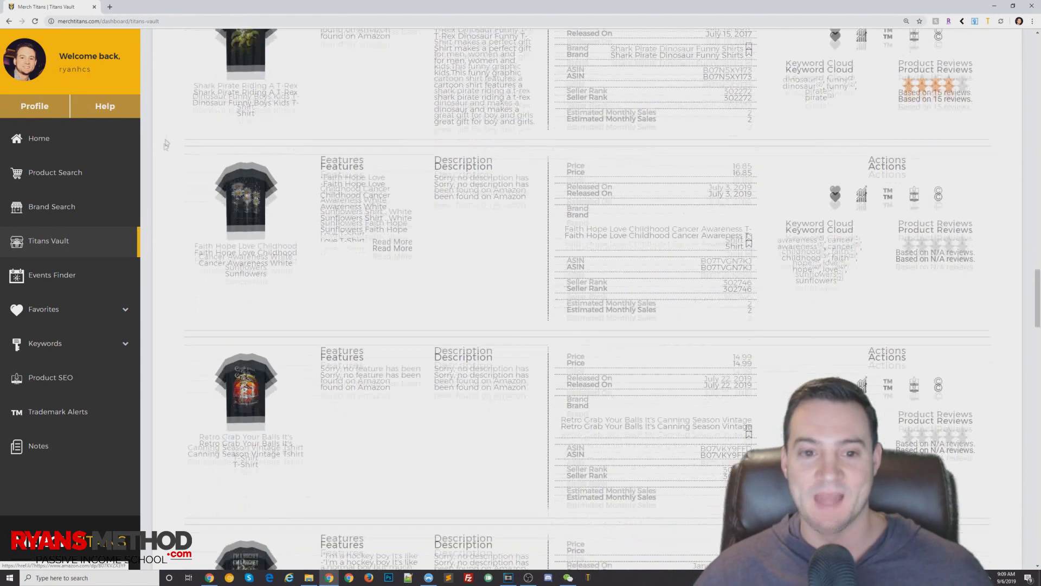
pyautogui.scroll(-4, 163, 163)
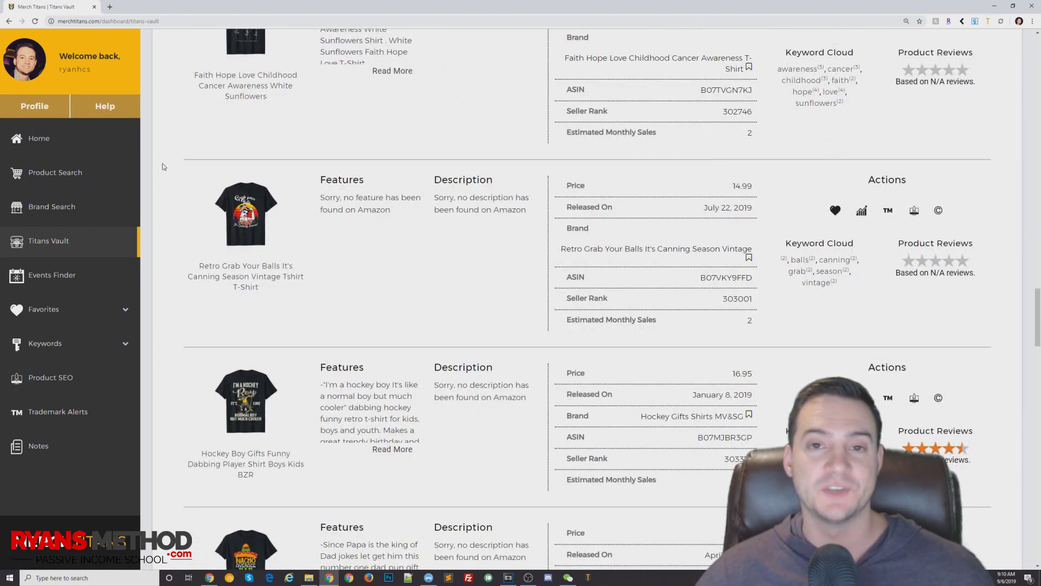
pyautogui.scroll(-2, 165, 163)
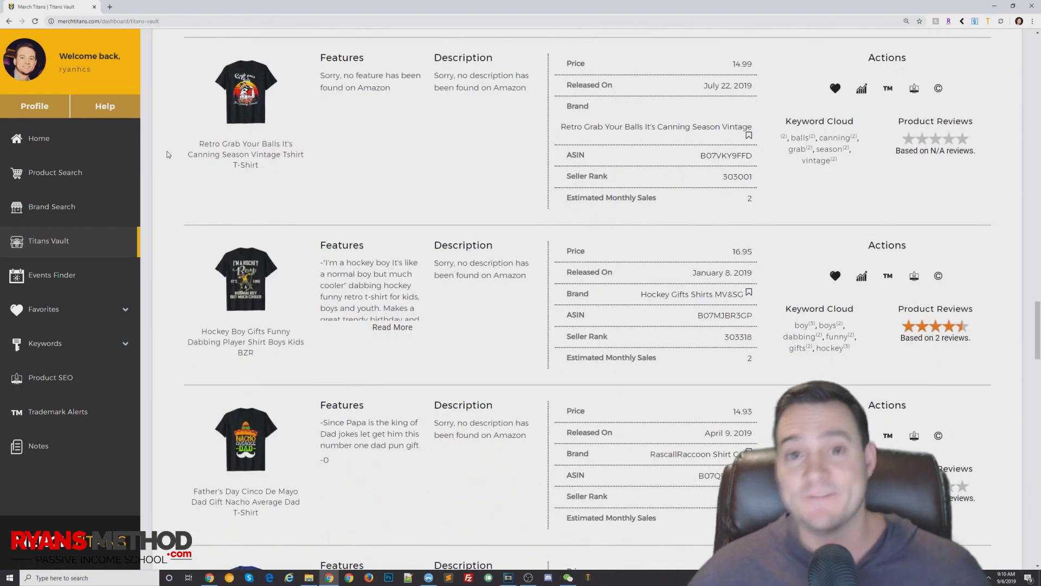